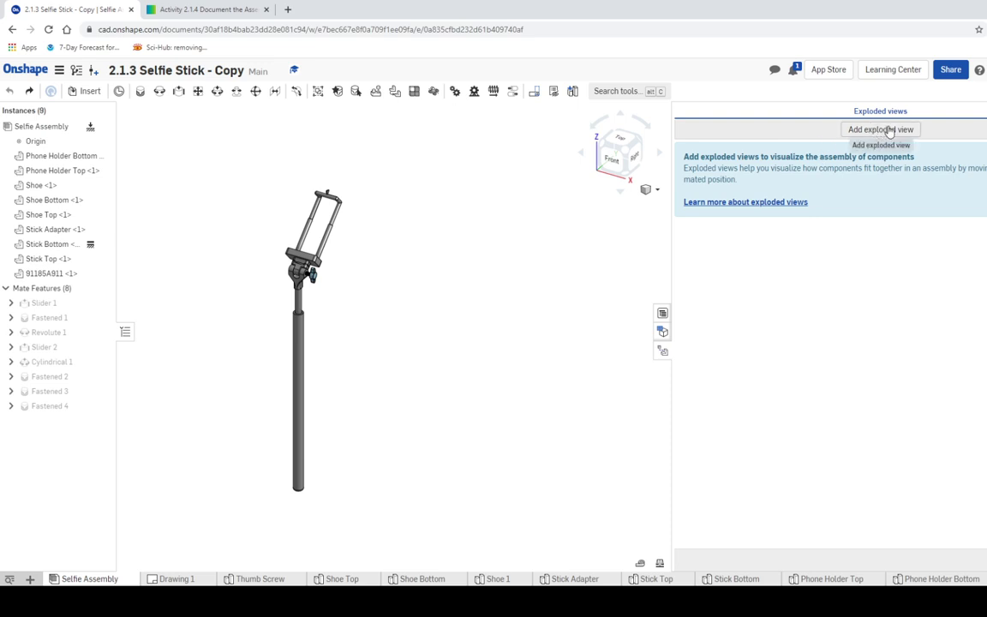
# - Create a new exploded view, Explode 1, and frame the phone holder in the viewport
pyautogui.click(888, 130)
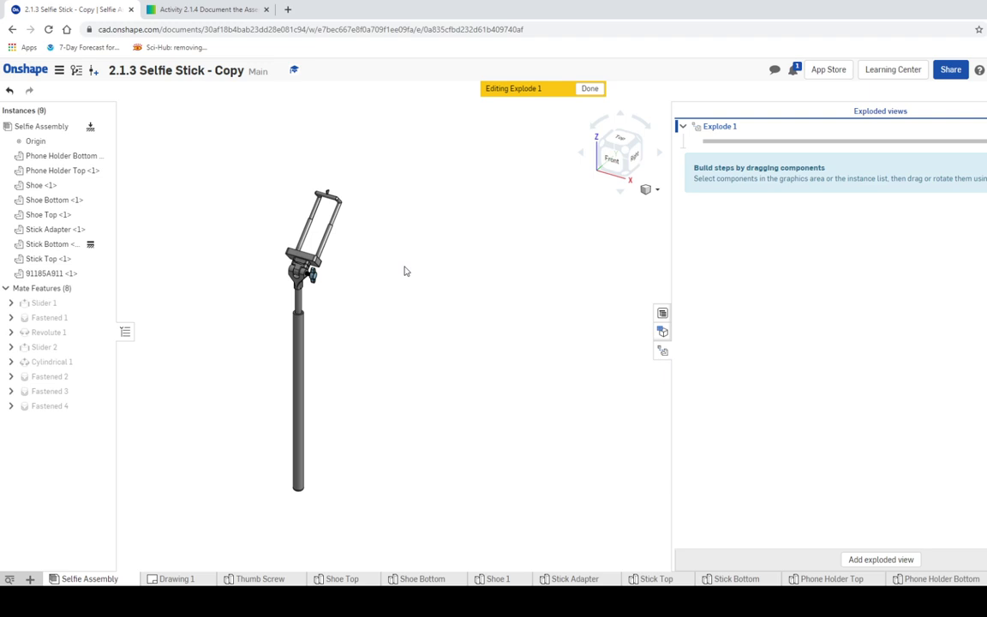
pyautogui.scroll(5, 448, 294)
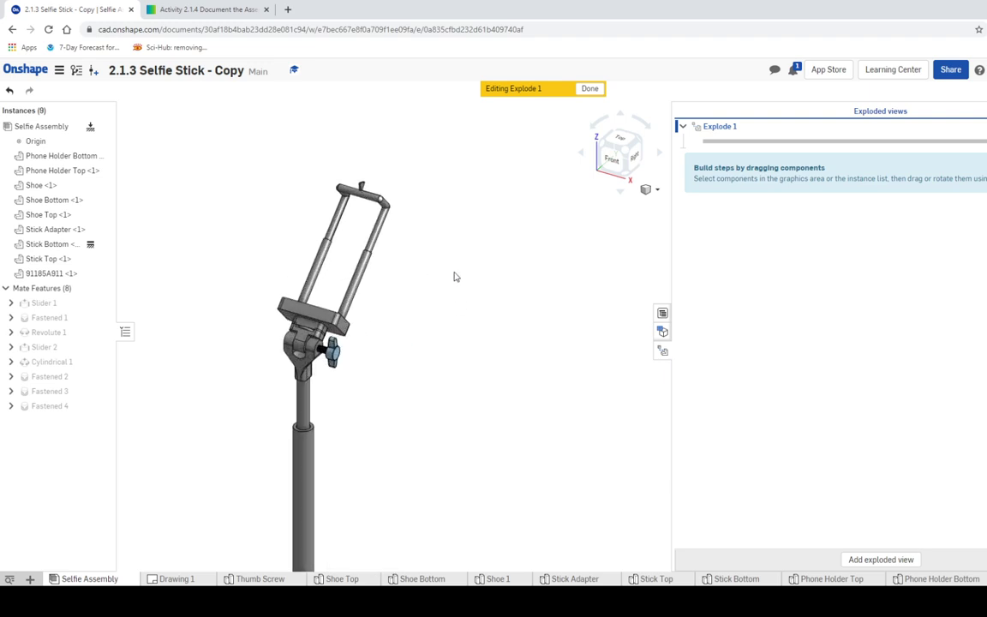
pyautogui.scroll(-2, 460, 279)
pyautogui.scroll(1, 496, 223)
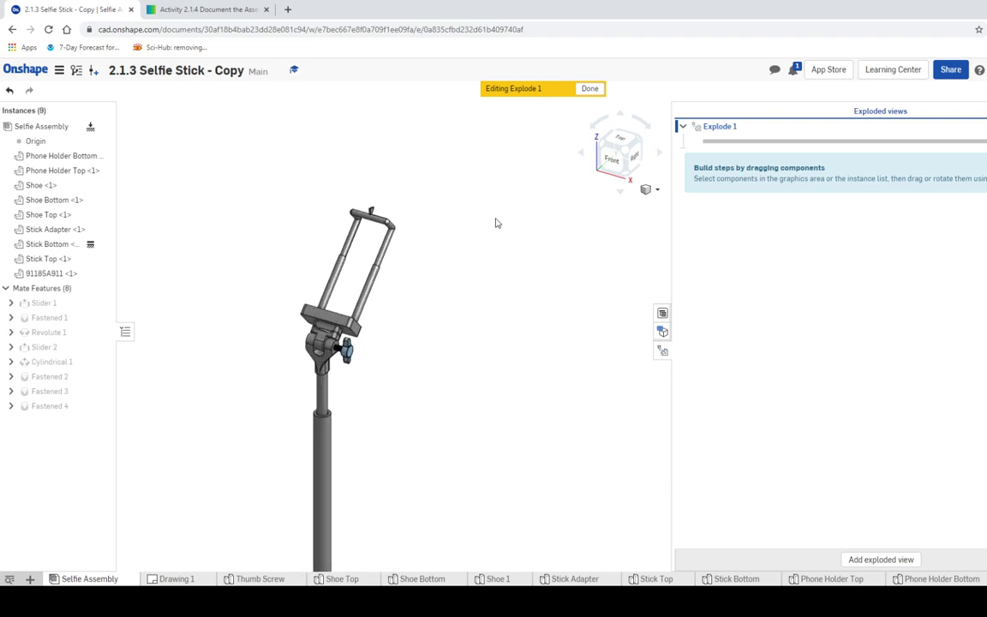
pyautogui.moveTo(485, 218); pyautogui.dragTo(486, 330, button='middle')
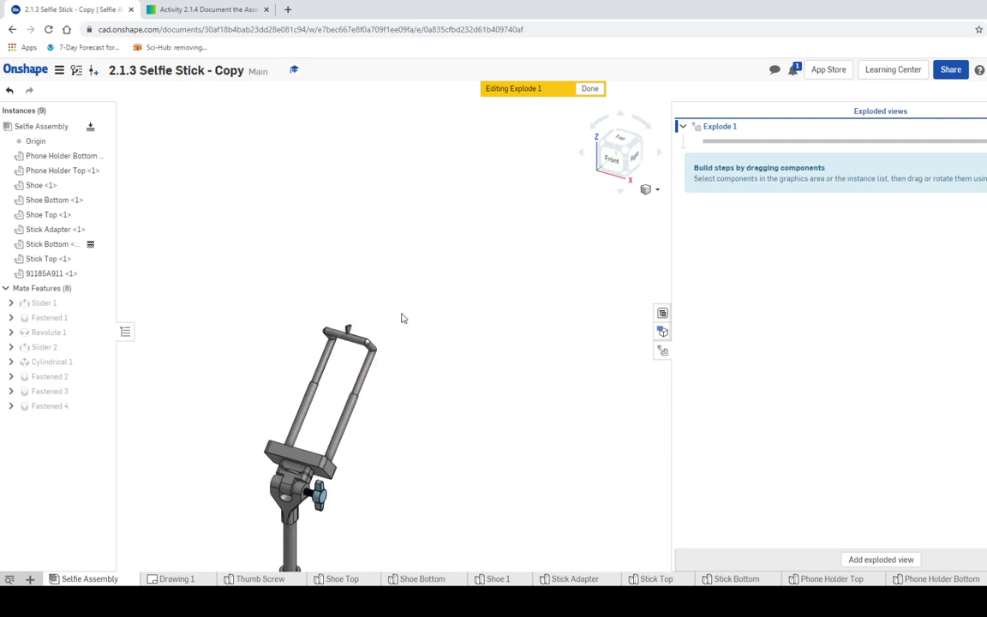
# - Explode the phone holder top and bottom upward as explode steps 1 and 2
pyautogui.click(325, 313)
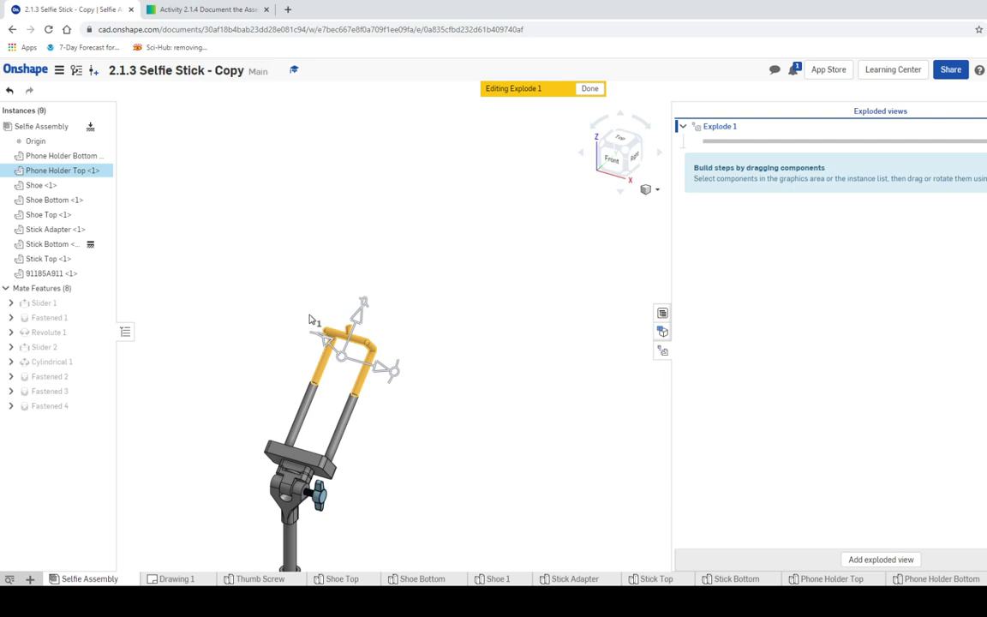
pyautogui.moveTo(394, 306); pyautogui.dragTo(487, 122)
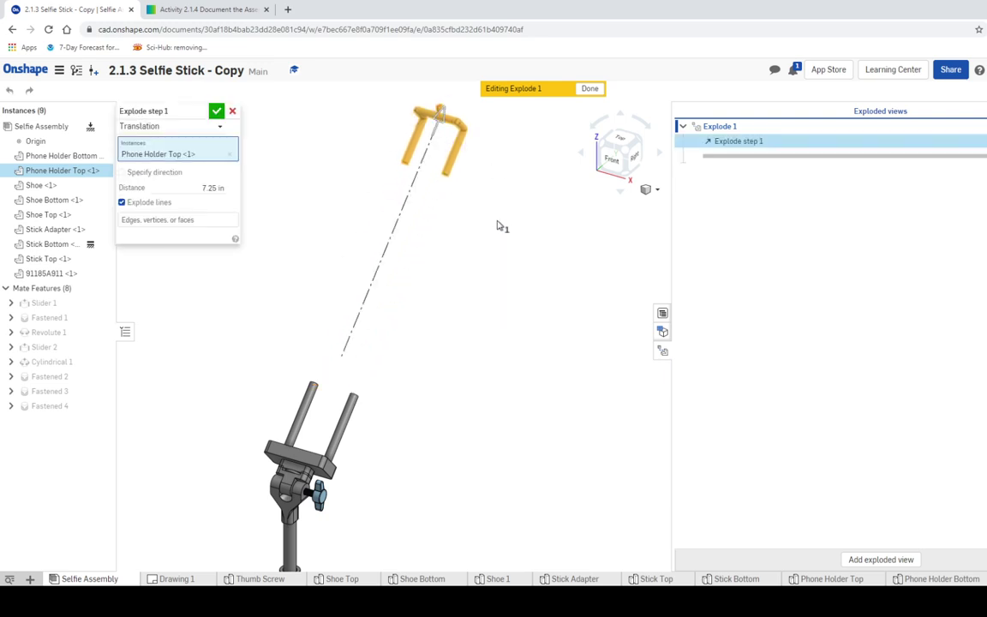
pyautogui.click(217, 111)
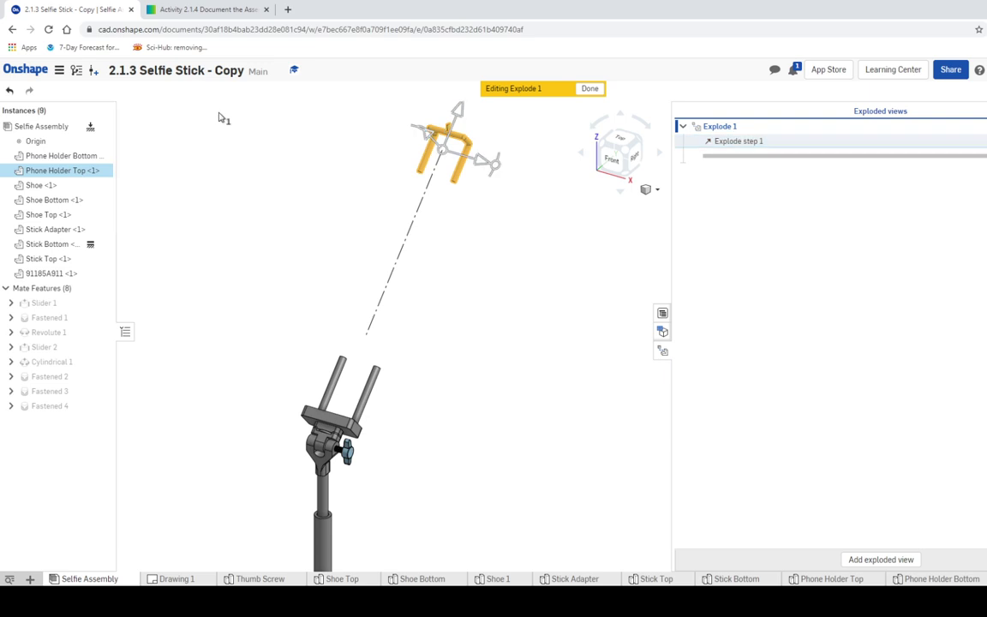
pyautogui.click(336, 351)
pyautogui.moveTo(334, 326); pyautogui.dragTo(414, 216)
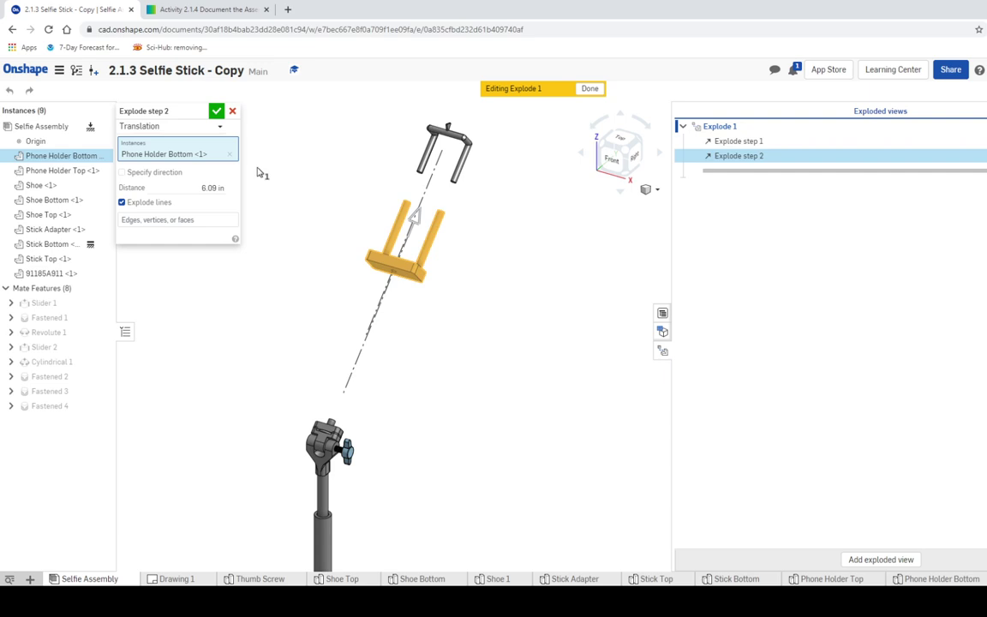
pyautogui.click(217, 111)
# - Move the Shoe, Shoe Top and Shoe Bottom up the stick axis as steps 3–5
pyautogui.click(329, 428)
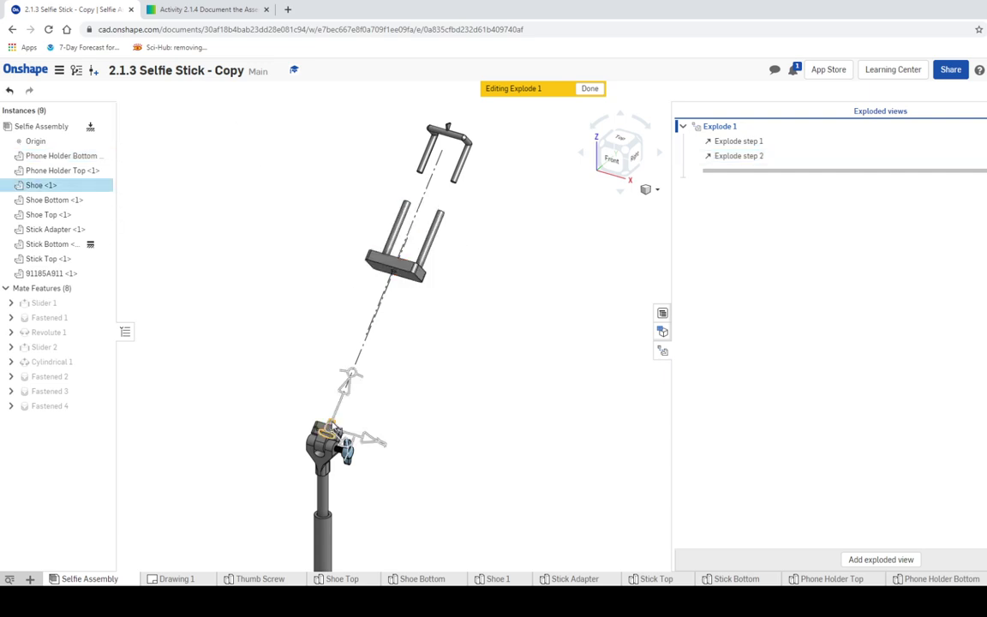
pyautogui.moveTo(349, 377); pyautogui.dragTo(400, 257)
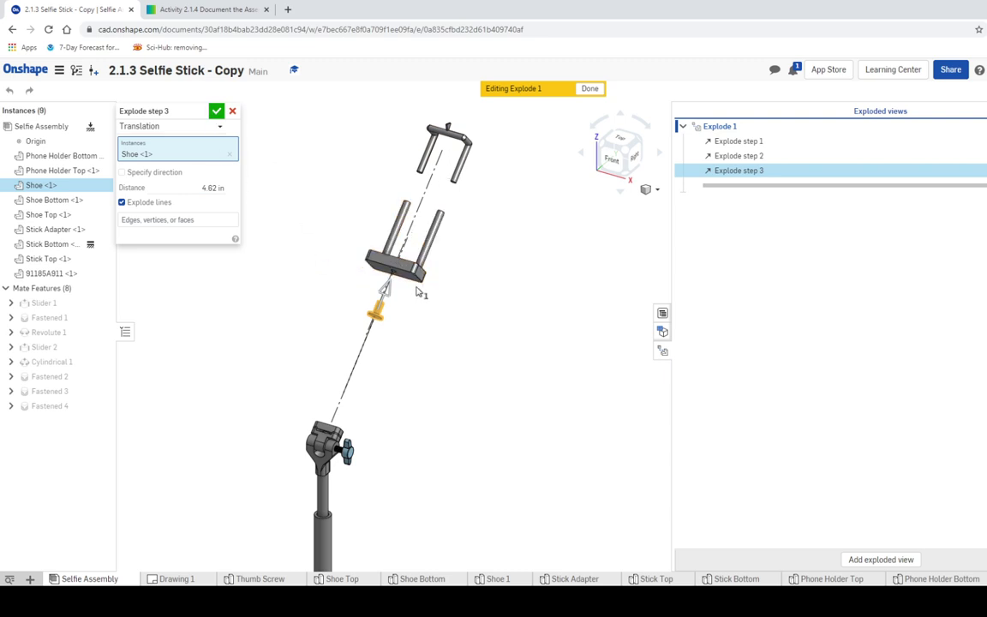
pyautogui.click(215, 113)
pyautogui.click(343, 401)
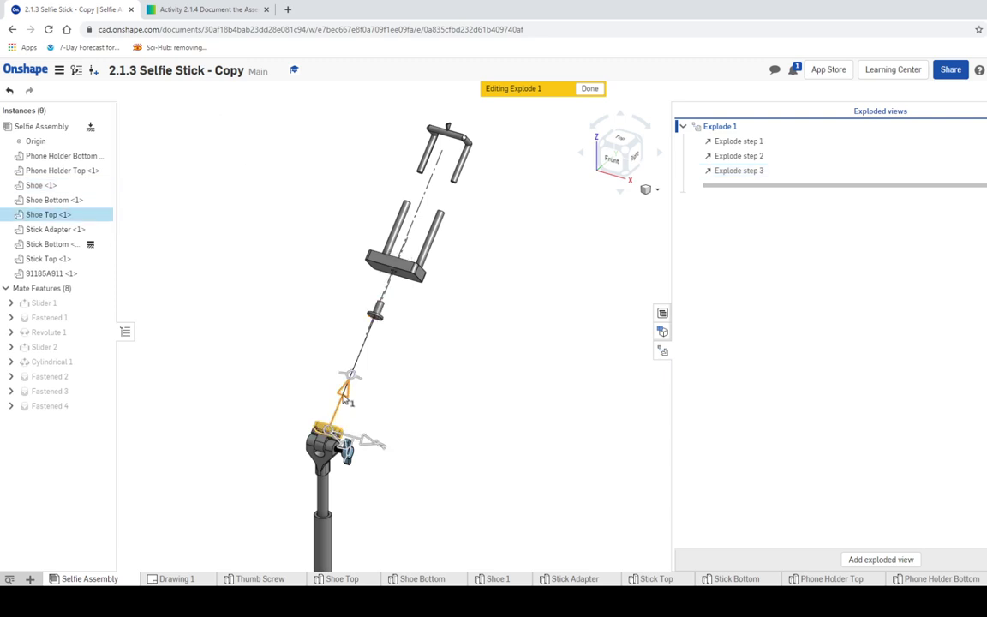
pyautogui.moveTo(345, 399); pyautogui.dragTo(377, 325)
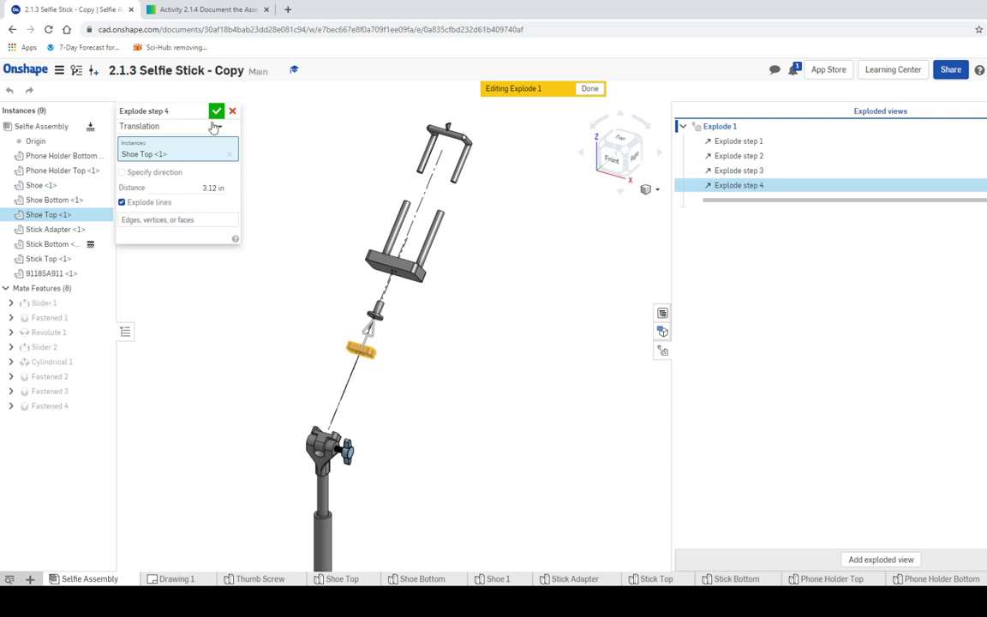
pyautogui.click(217, 112)
pyautogui.click(343, 410)
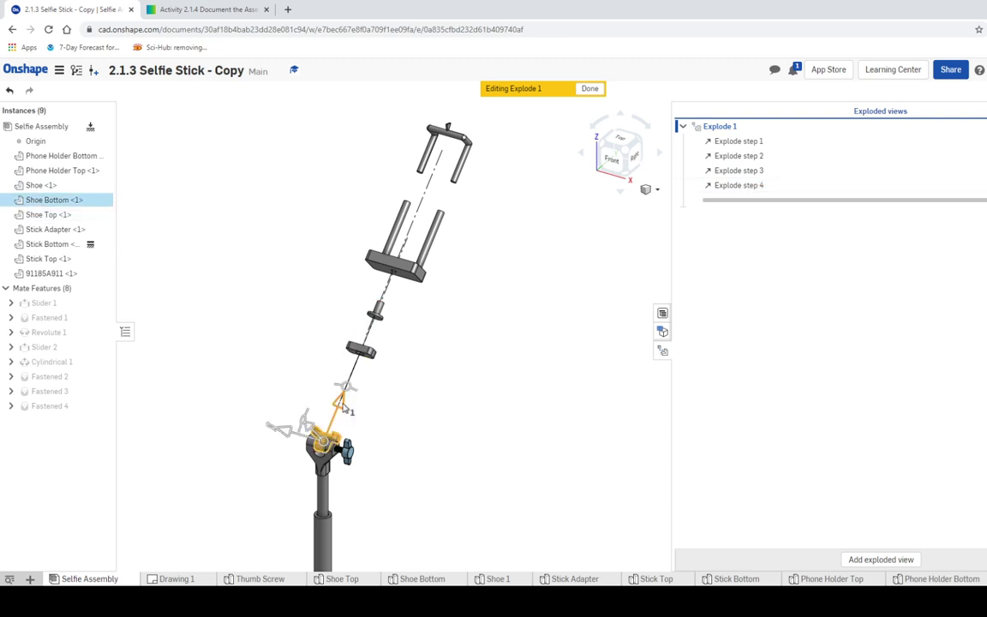
pyautogui.moveTo(343, 410); pyautogui.dragTo(379, 364)
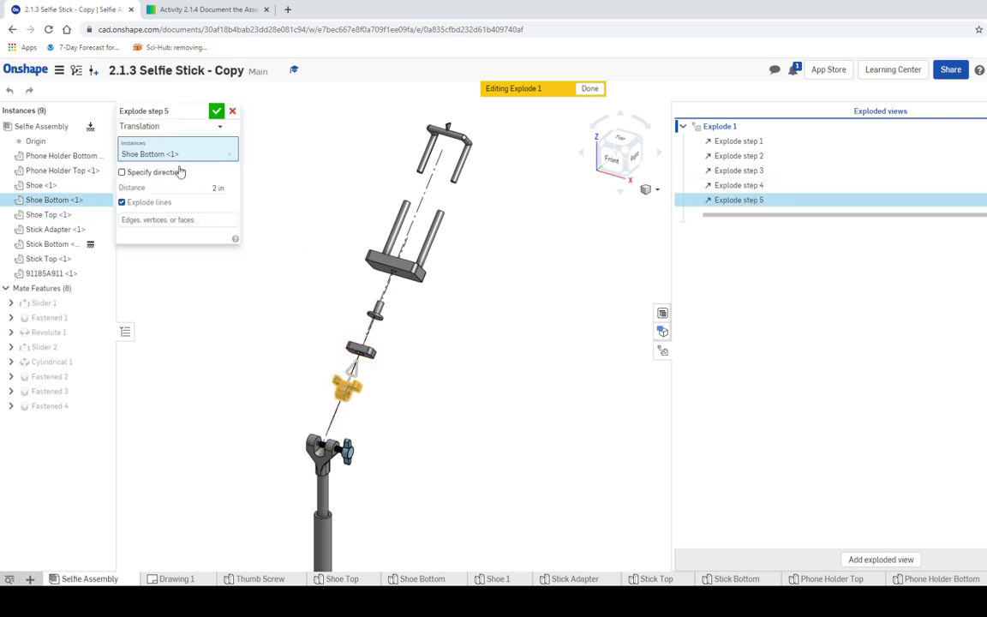
pyautogui.click(217, 112)
# - Pull the 91185A911 screw 3.89 in sideways out of the stick adapter
pyautogui.click(355, 454)
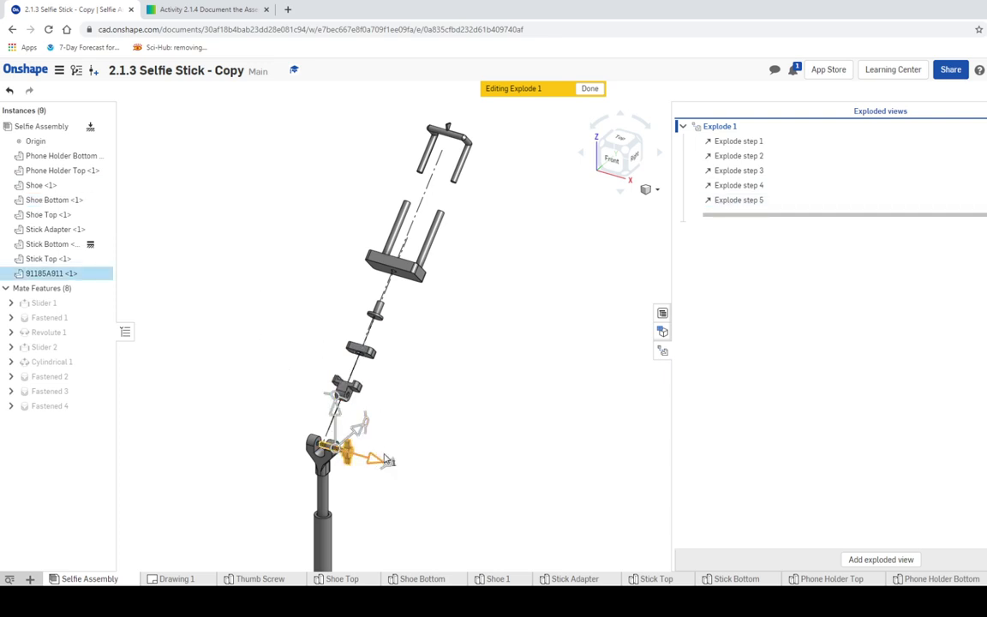
pyautogui.moveTo(387, 460); pyautogui.dragTo(475, 497)
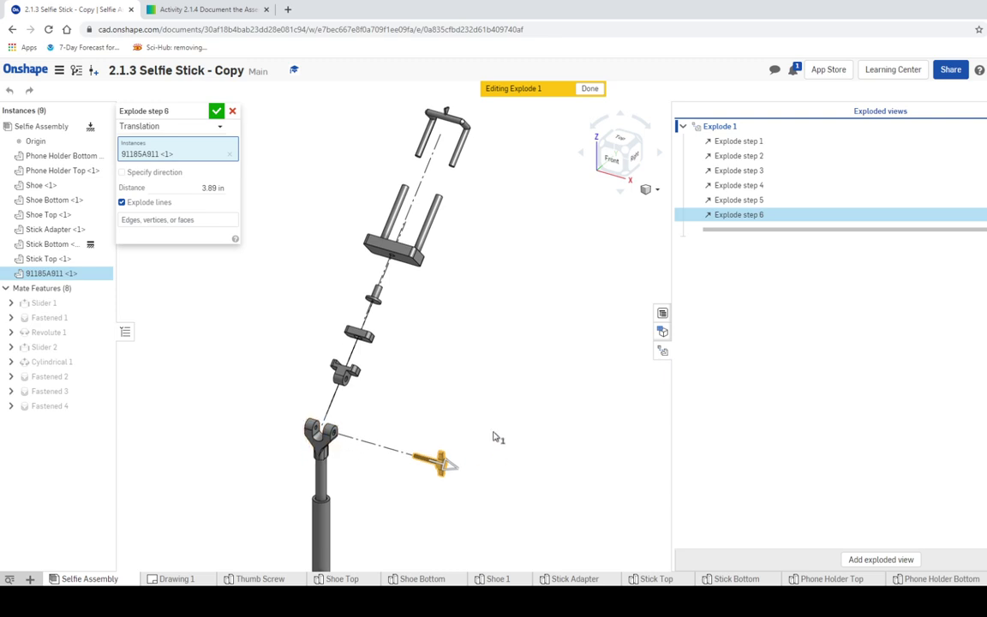
pyautogui.moveTo(496, 437); pyautogui.dragTo(487, 240, button='middle')
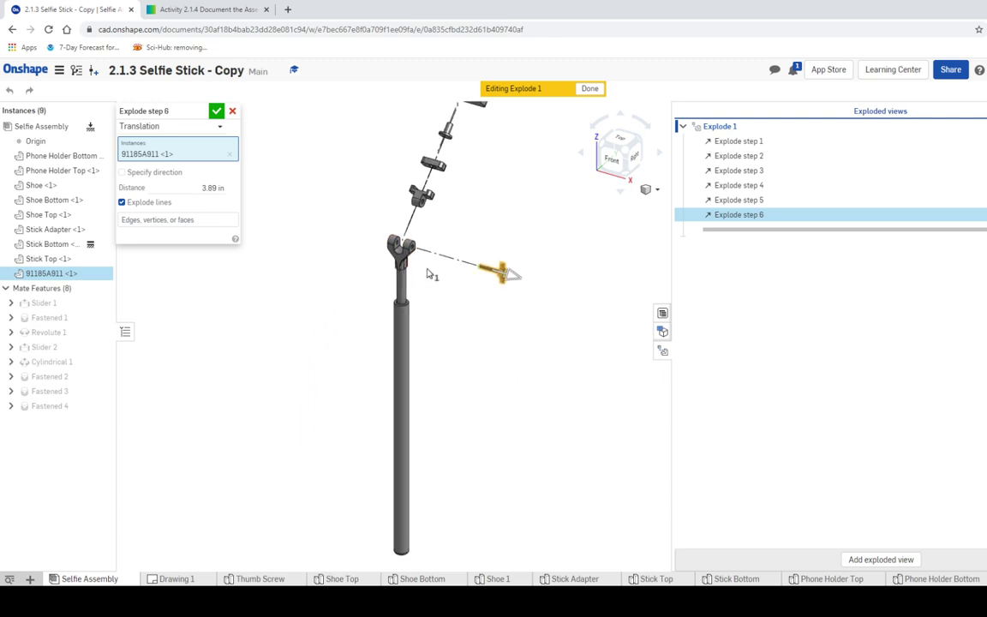
# - Accept the screw step, then try moving Stick Bottom down -14.78 in and discard that attempt
pyautogui.click(216, 111)
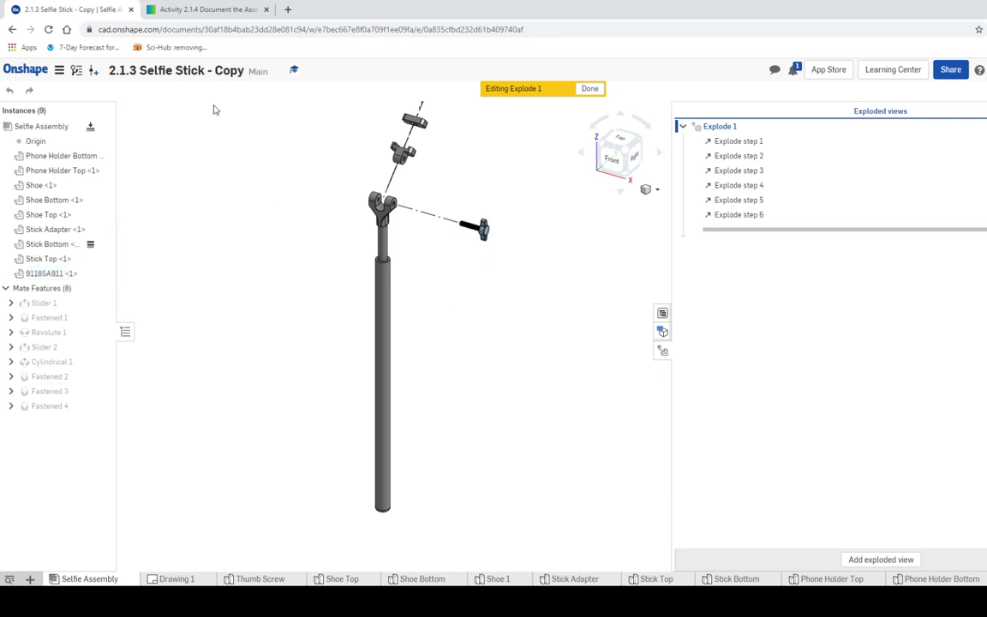
pyautogui.click(476, 227)
pyautogui.moveTo(514, 344); pyautogui.dragTo(505, 318, button='middle')
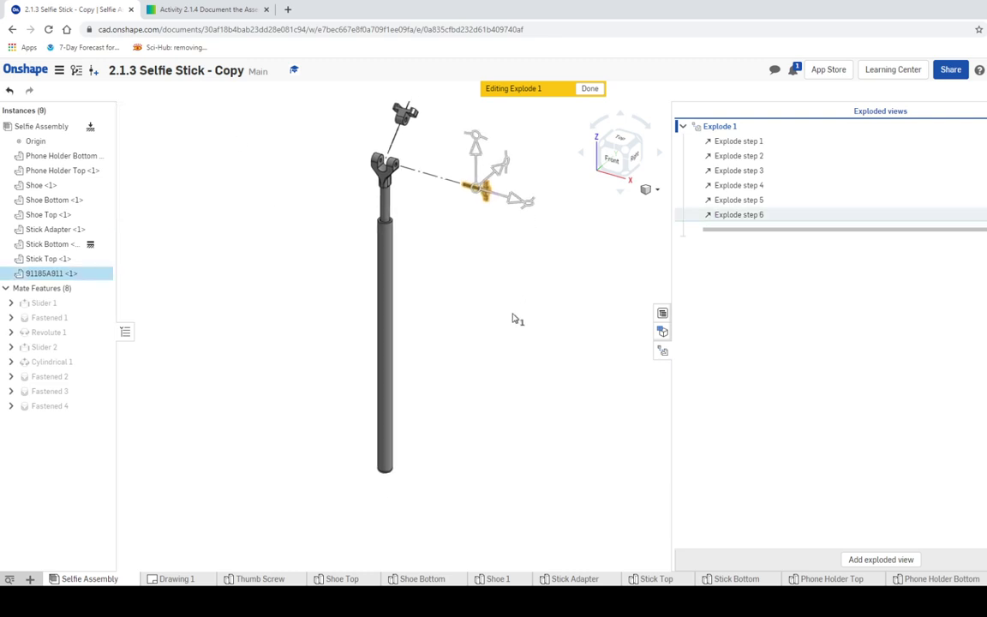
pyautogui.click(394, 334)
pyautogui.moveTo(392, 313); pyautogui.dragTo(459, 362)
pyautogui.moveTo(430, 401)
pyautogui.mouseDown()
pyautogui.moveTo(424, 504)
pyautogui.moveTo(424, 408)
pyautogui.mouseUp()
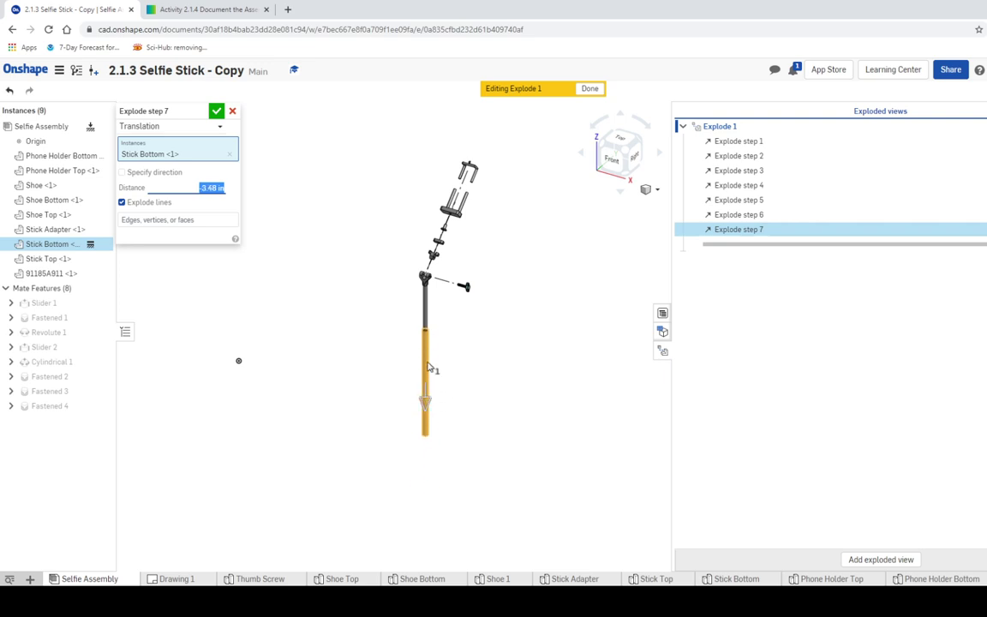
pyautogui.moveTo(426, 403); pyautogui.dragTo(426, 500)
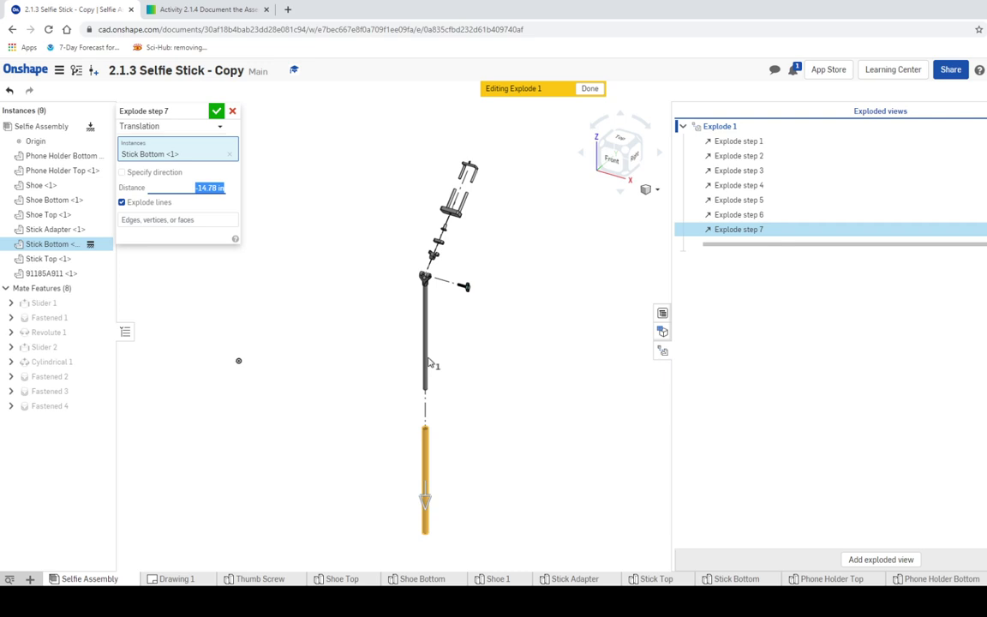
pyautogui.click(426, 340)
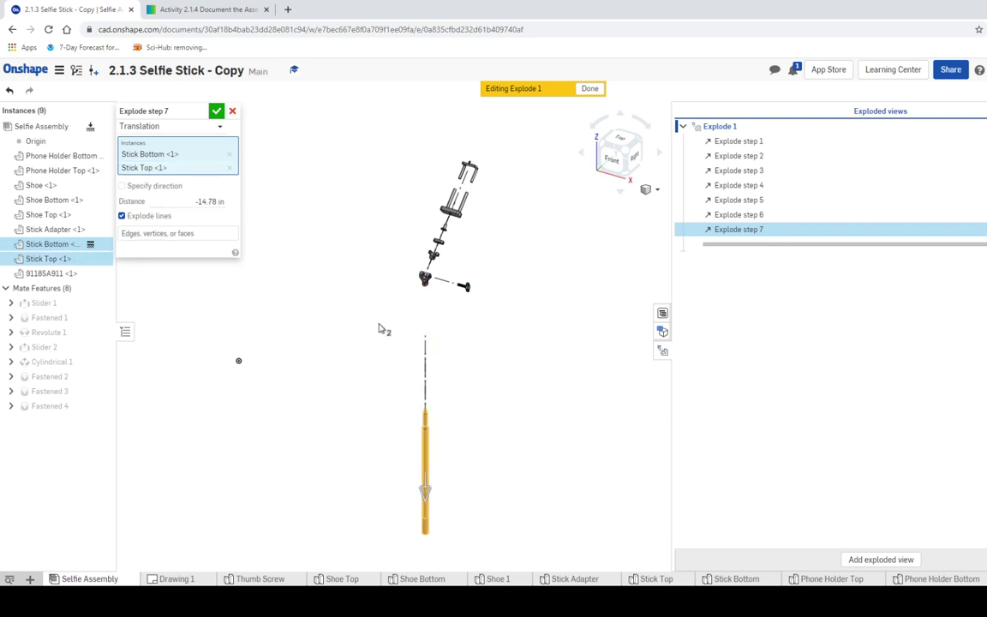
pyautogui.click(232, 112)
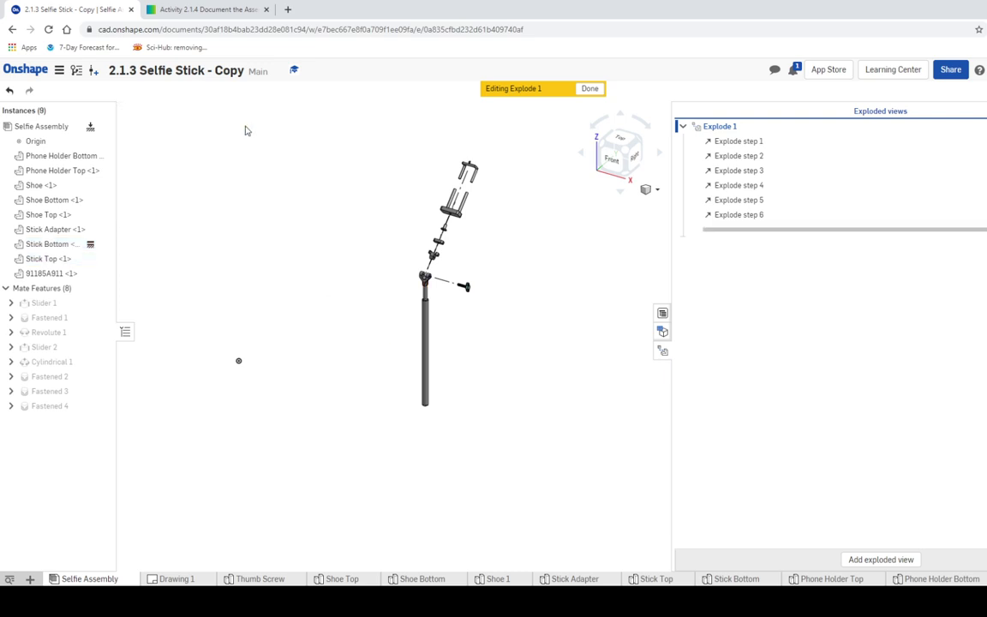
# - Move Stick Bottom sideways 10.5 in and Stick Top down -8.8 in as steps 7 and 8
pyautogui.click(425, 337)
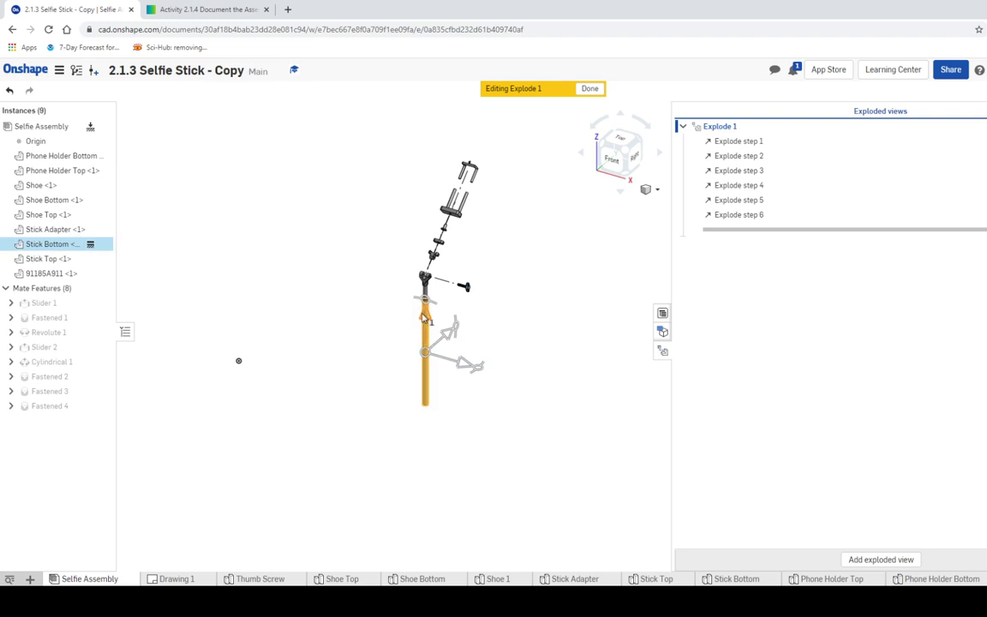
pyautogui.moveTo(463, 364); pyautogui.dragTo(552, 402)
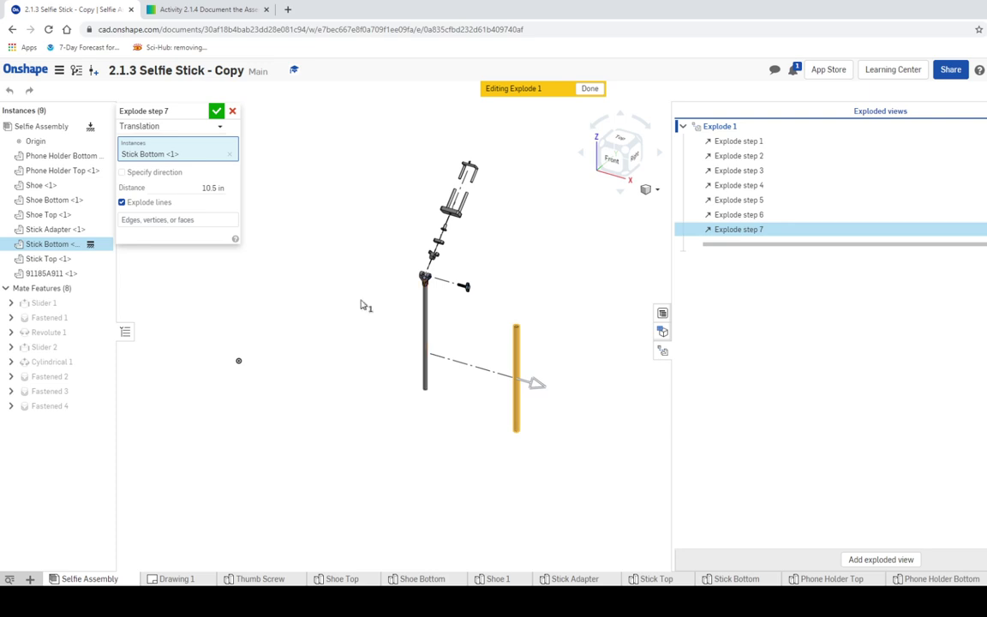
pyautogui.click(216, 112)
pyautogui.click(429, 352)
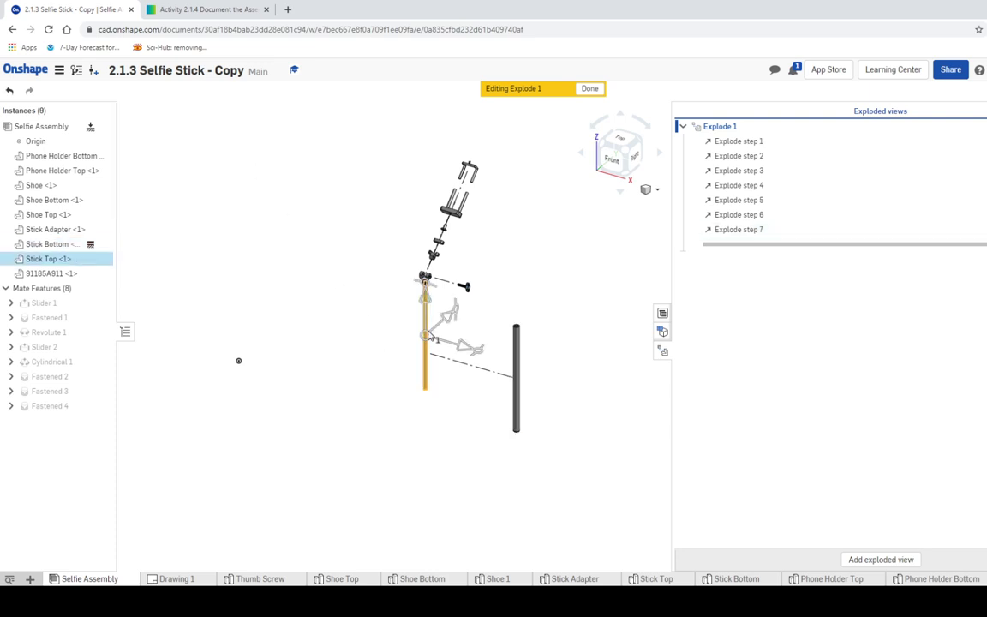
pyautogui.moveTo(425, 296); pyautogui.dragTo(428, 383)
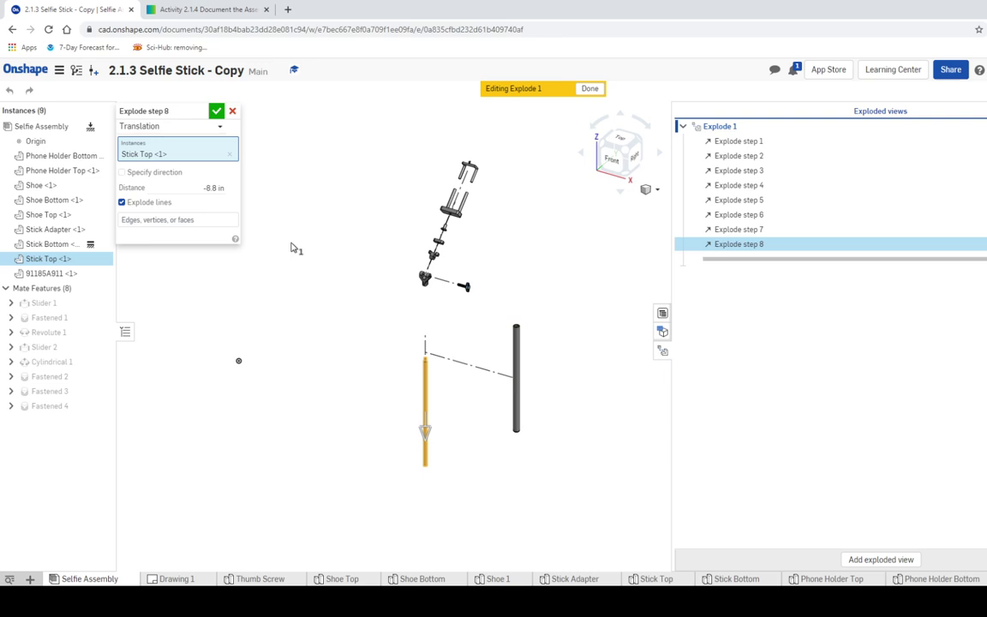
pyautogui.click(217, 113)
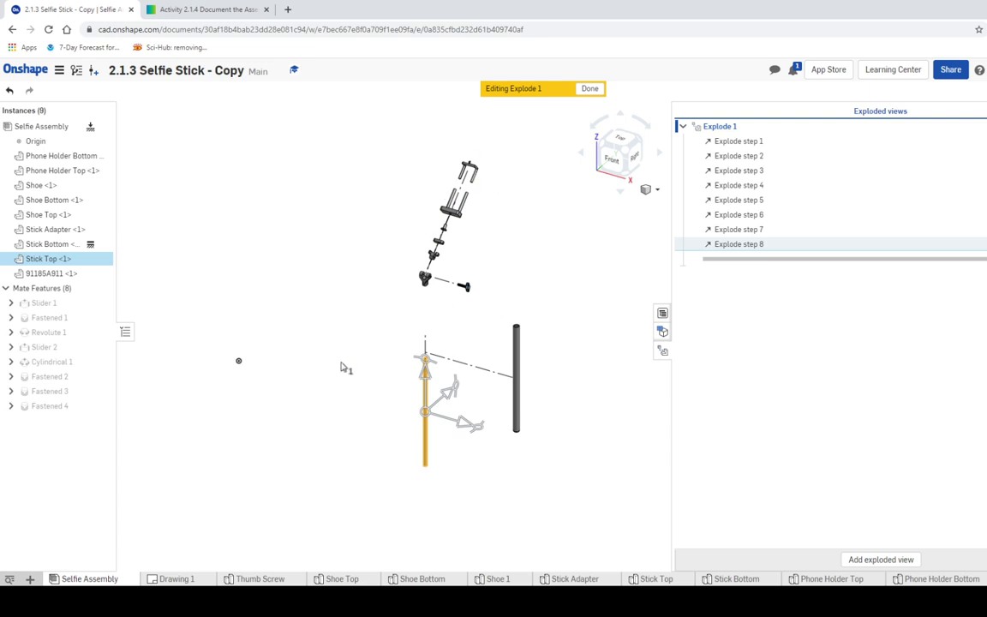
# - Finish editing Explode 1 and switch to the empty Drawing 1 sheet
pyautogui.click(590, 89)
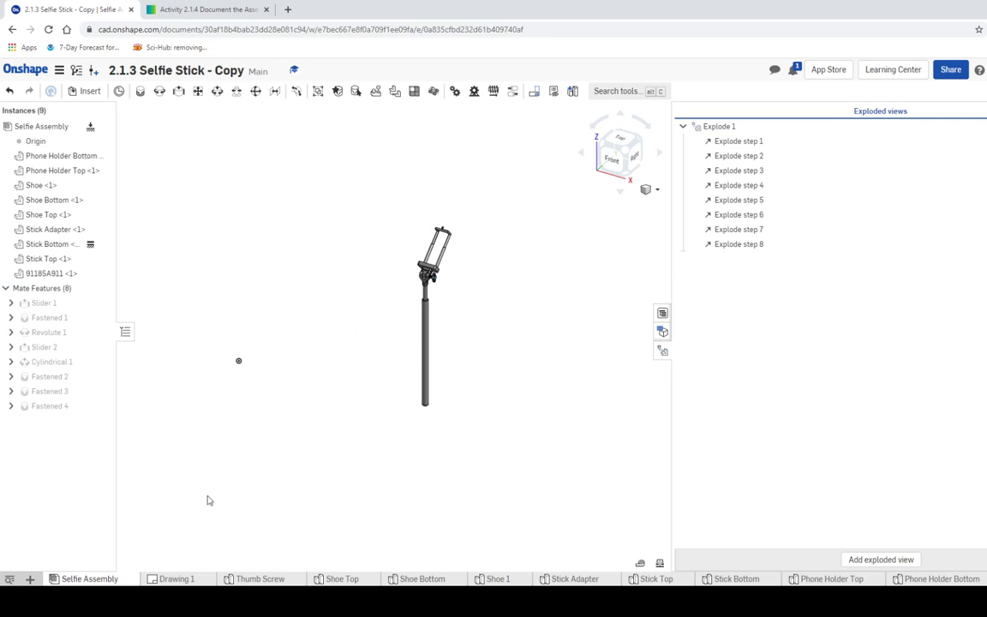
pyautogui.click(175, 580)
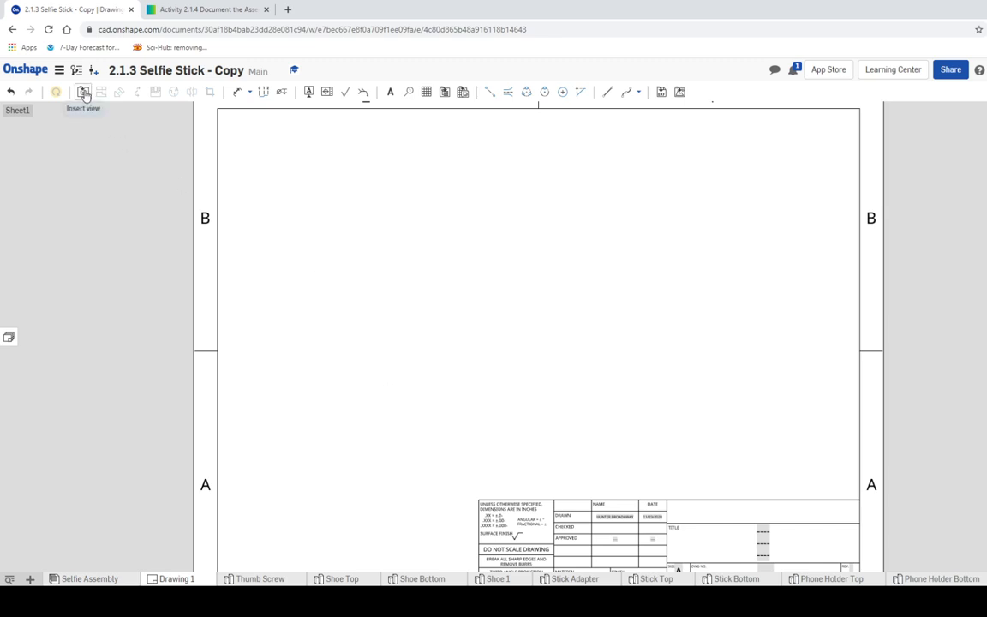
# - Start a new drawing view using Selfie Assembly from the Assemblies list as its source
pyautogui.click(84, 92)
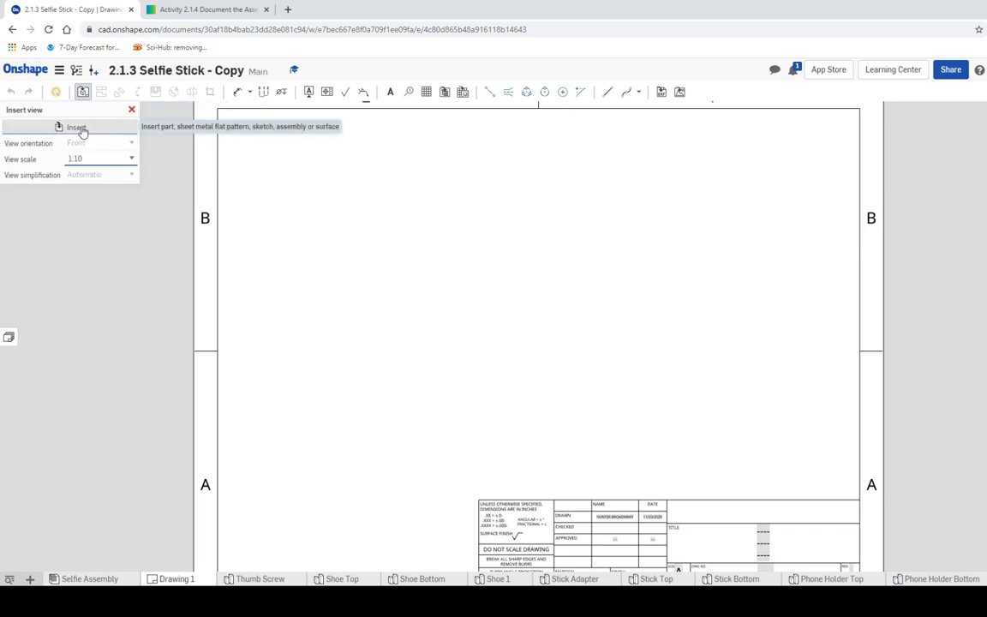
pyautogui.click(90, 129)
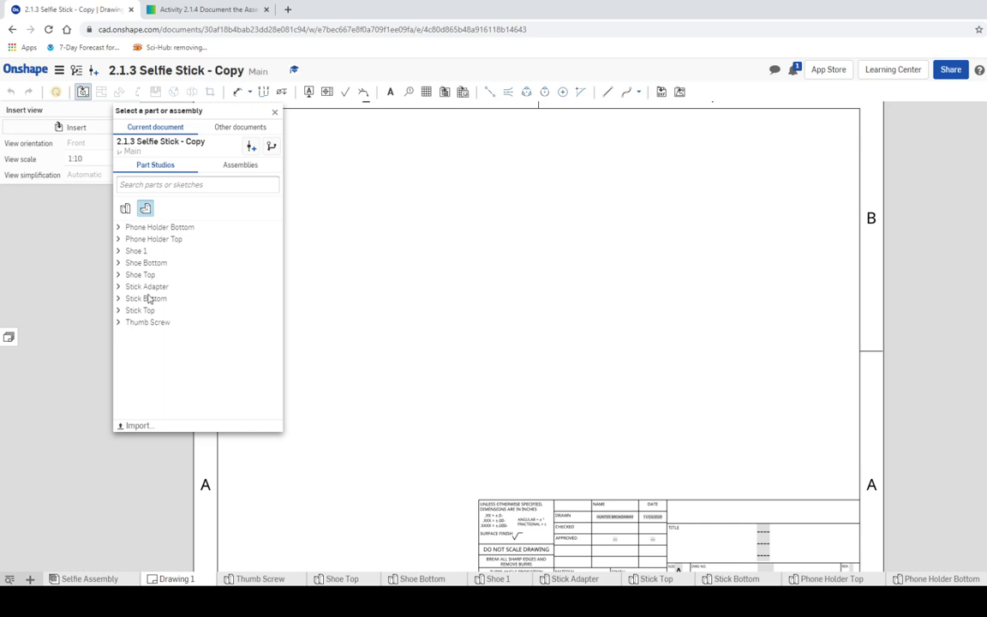
pyautogui.click(231, 167)
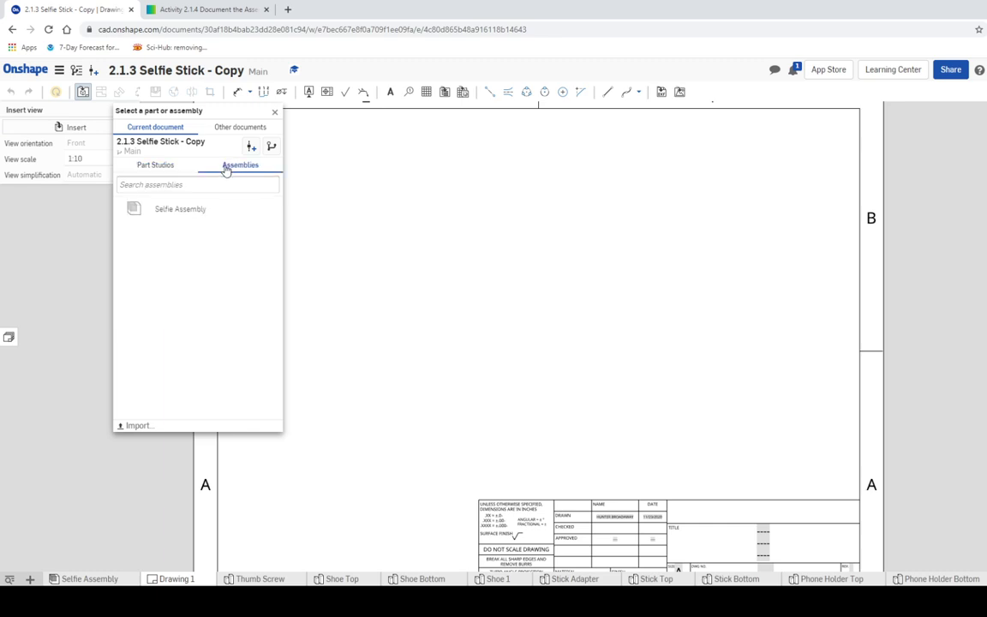
pyautogui.click(176, 210)
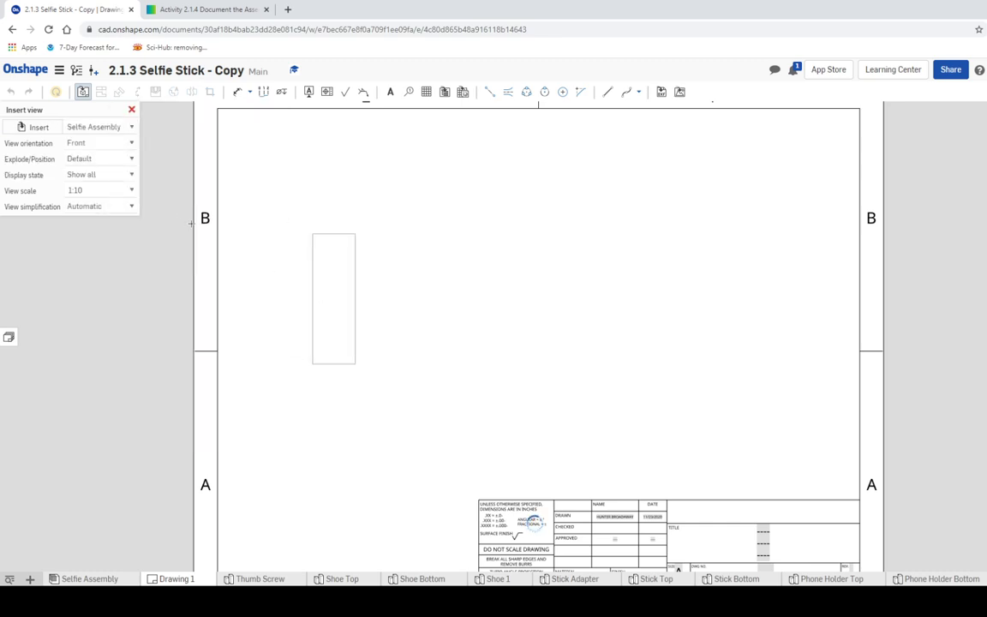
# - Place a Front view of Selfie Assembly exploded per Explode 1 on the sheet
pyautogui.click(114, 144)
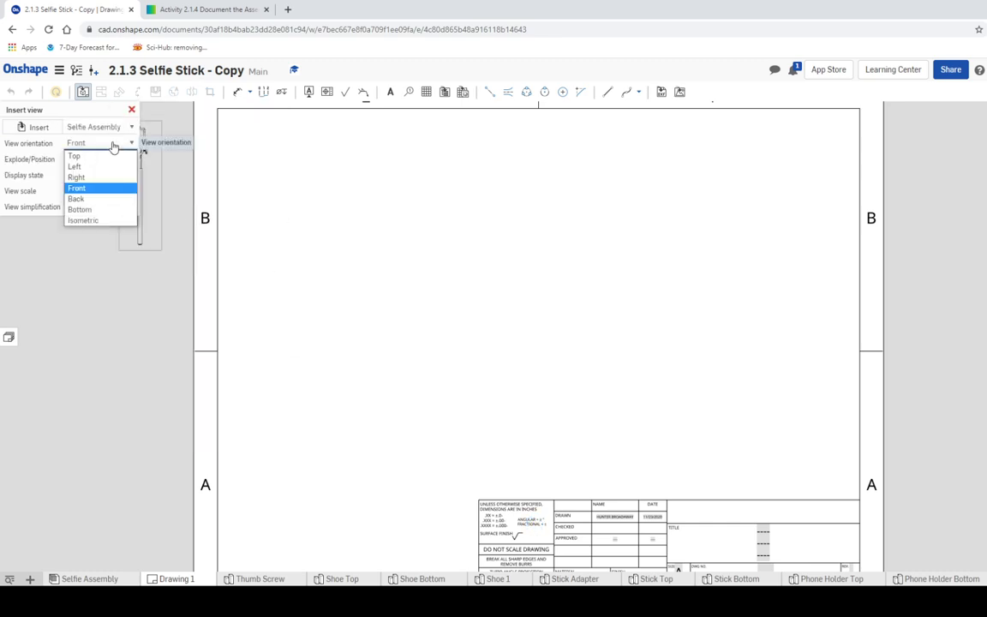
pyautogui.click(114, 145)
pyautogui.click(109, 161)
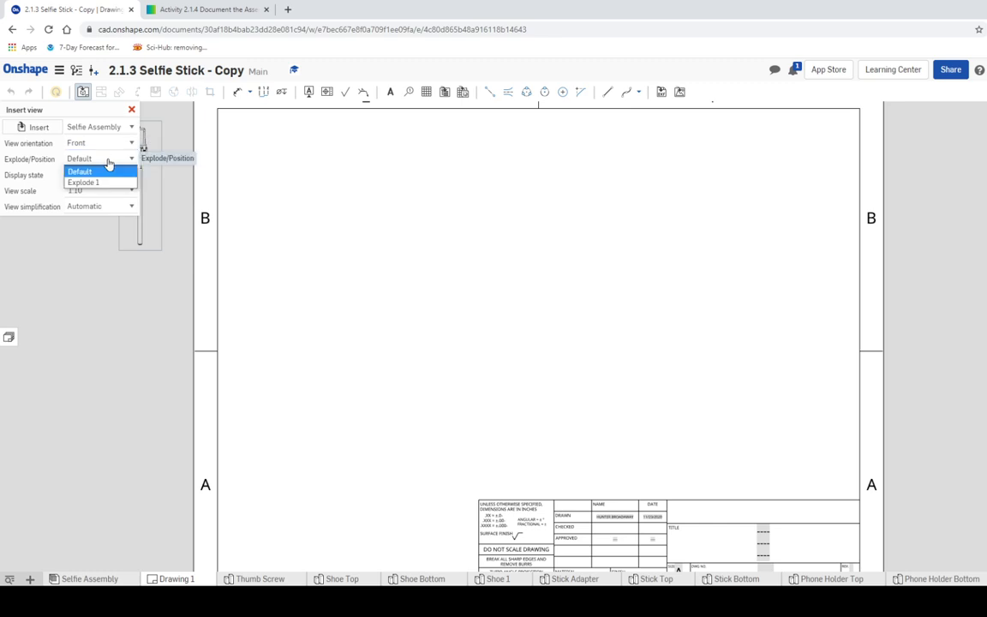
pyautogui.click(109, 163)
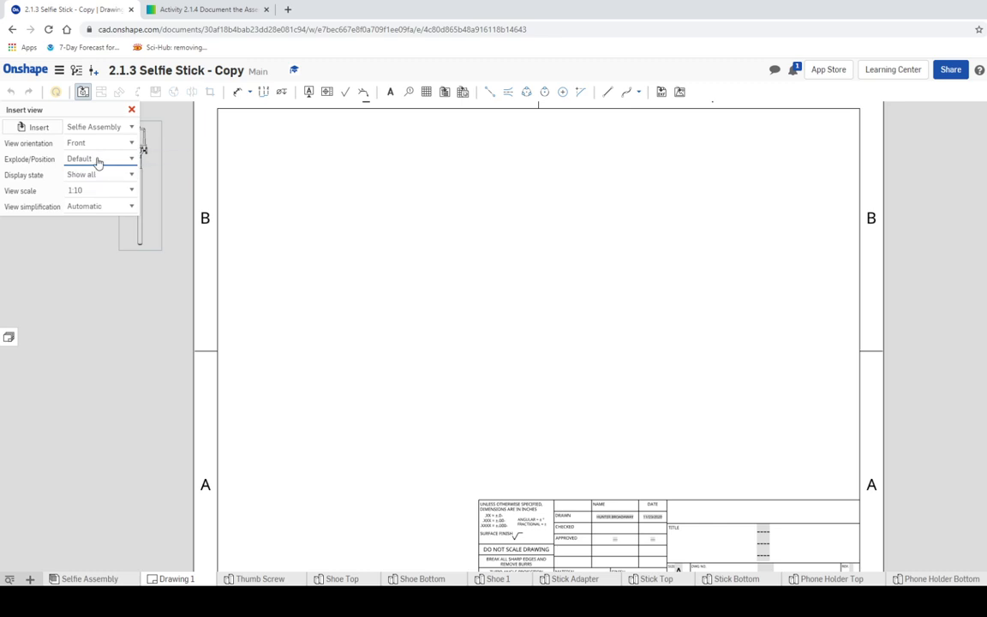
pyautogui.click(98, 162)
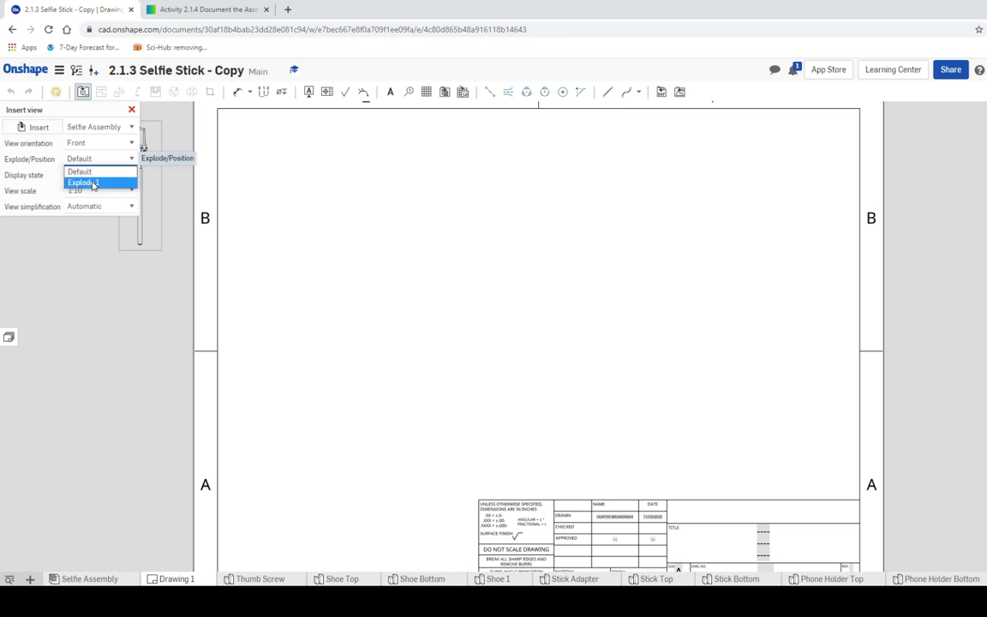
pyautogui.click(94, 184)
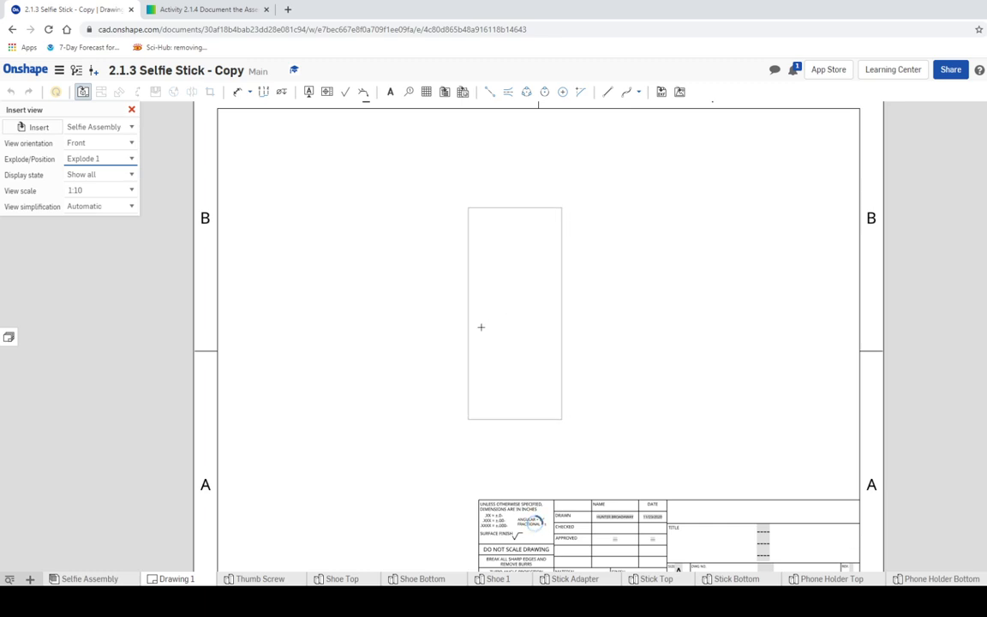
pyautogui.click(429, 345)
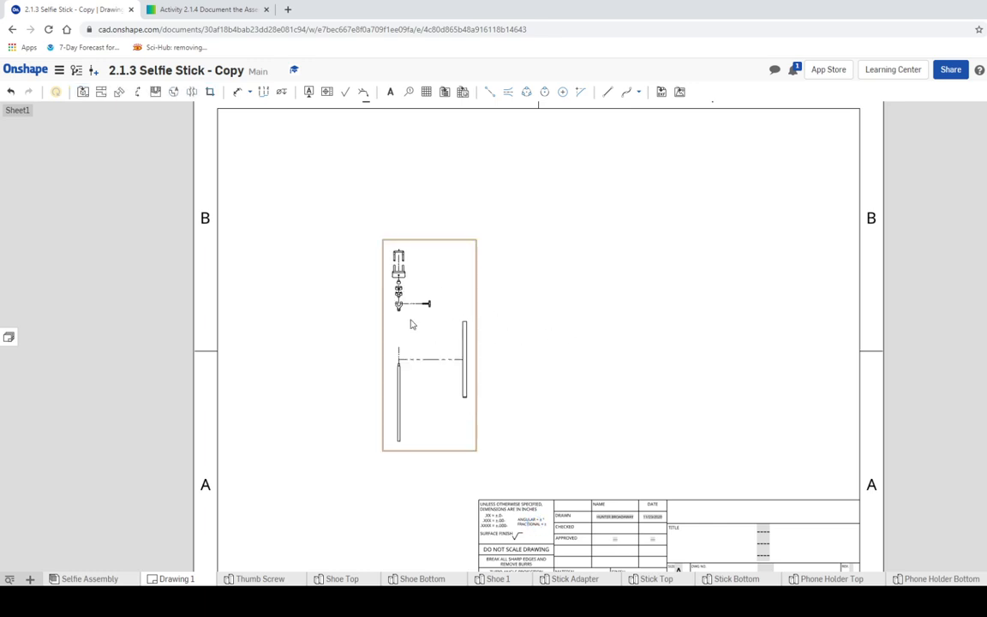
# - Box-select the placed front exploded view and delete it, leaving the sheet empty
pyautogui.scroll(3, 424, 332)
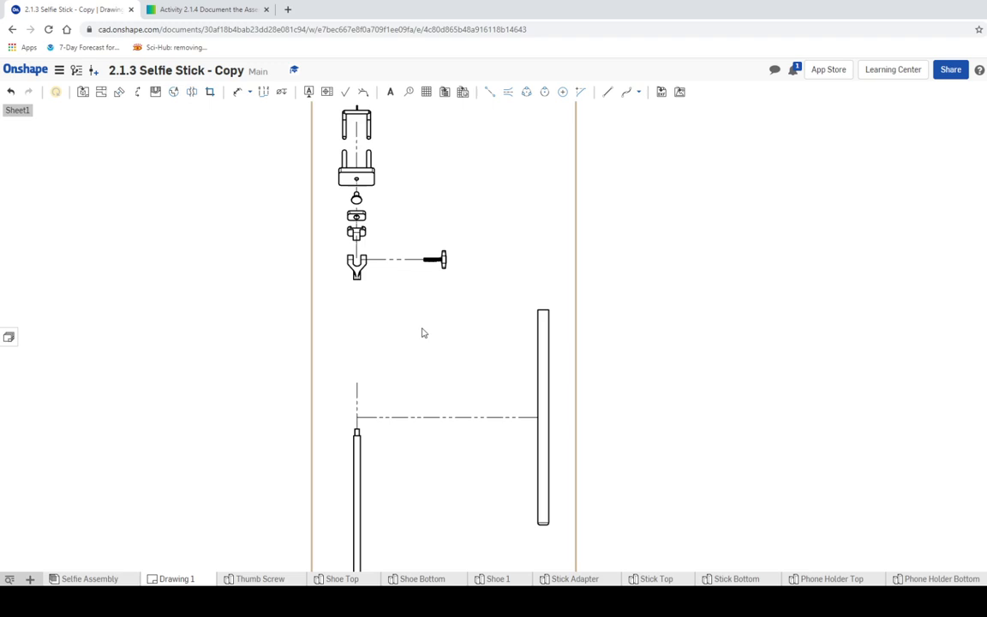
pyautogui.scroll(-2, 467, 326)
pyautogui.scroll(1, 522, 320)
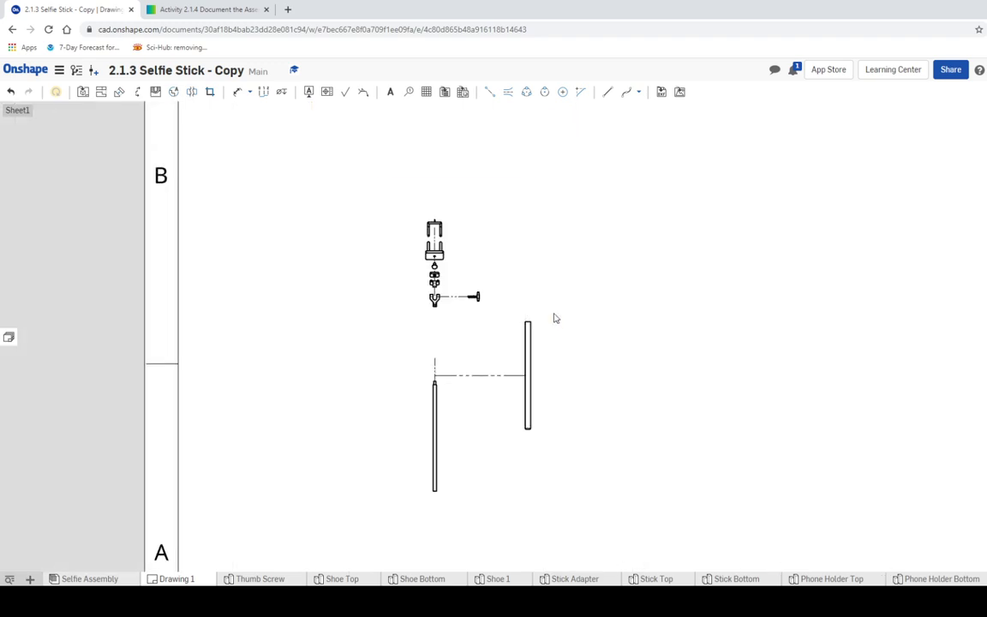
pyautogui.scroll(2, 553, 317)
pyautogui.scroll(-3, 554, 319)
pyautogui.moveTo(378, 190); pyautogui.dragTo(594, 432)
pyautogui.press('Delete')
pyautogui.scroll(-3, 621, 321)
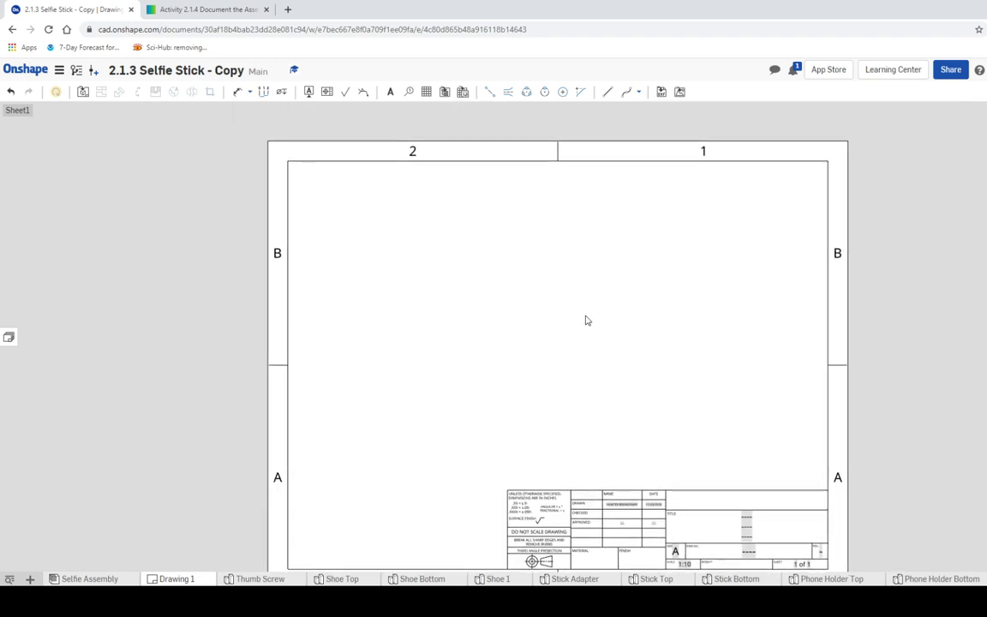
pyautogui.scroll(1, 467, 310)
# - Insert an Isometric view of Selfie Assembly with Explode 1 on the left of the sheet
pyautogui.click(83, 92)
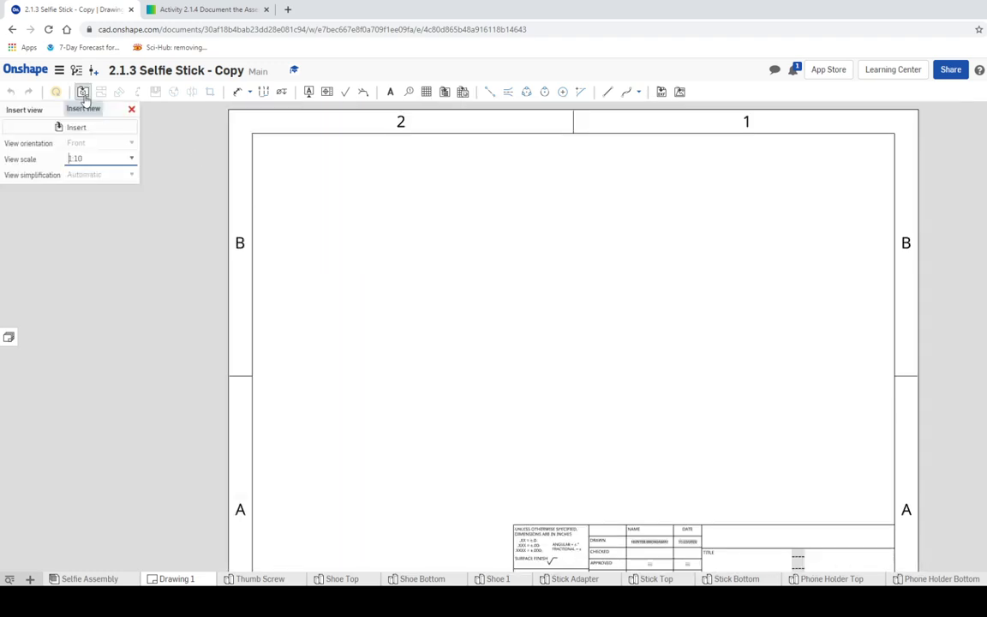
pyautogui.click(79, 126)
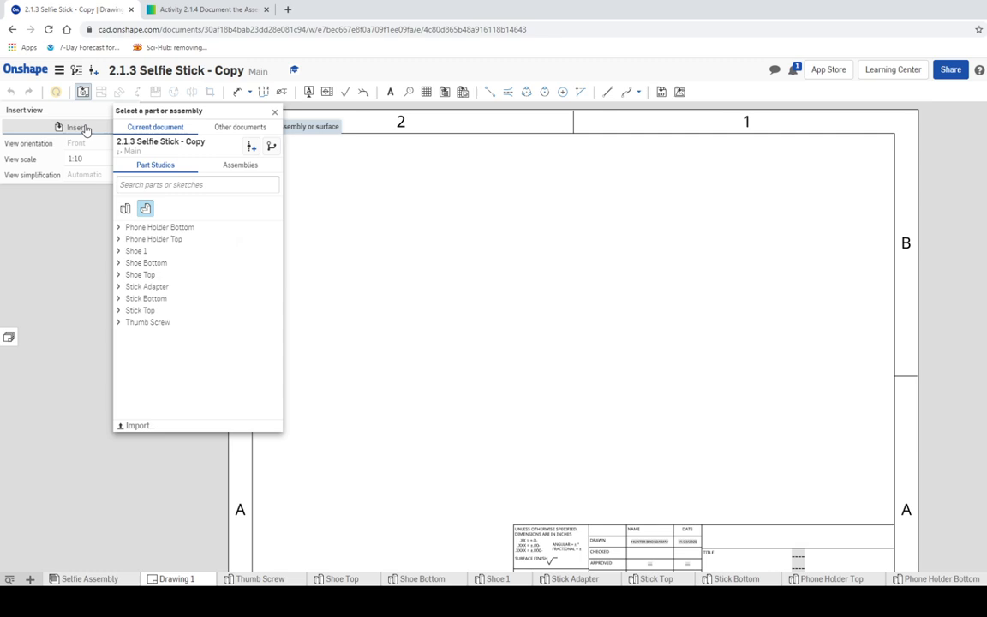
pyautogui.click(243, 167)
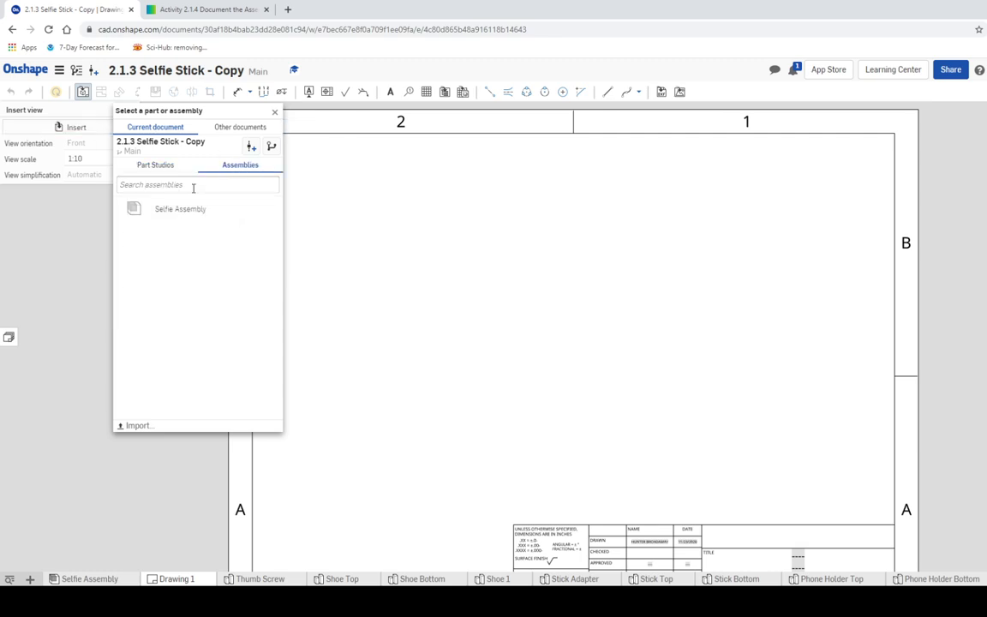
pyautogui.click(177, 210)
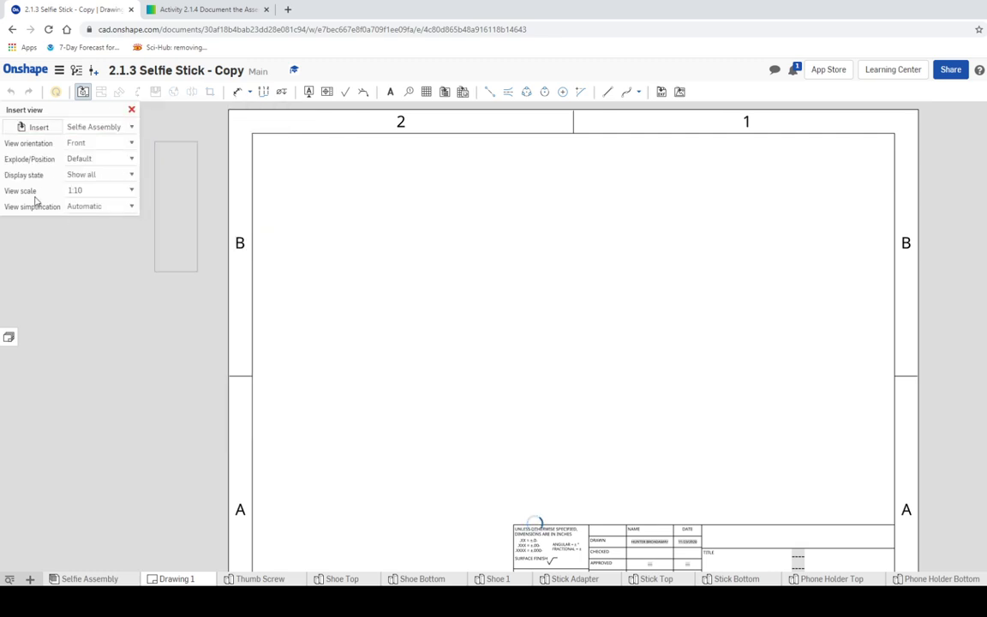
pyautogui.click(94, 145)
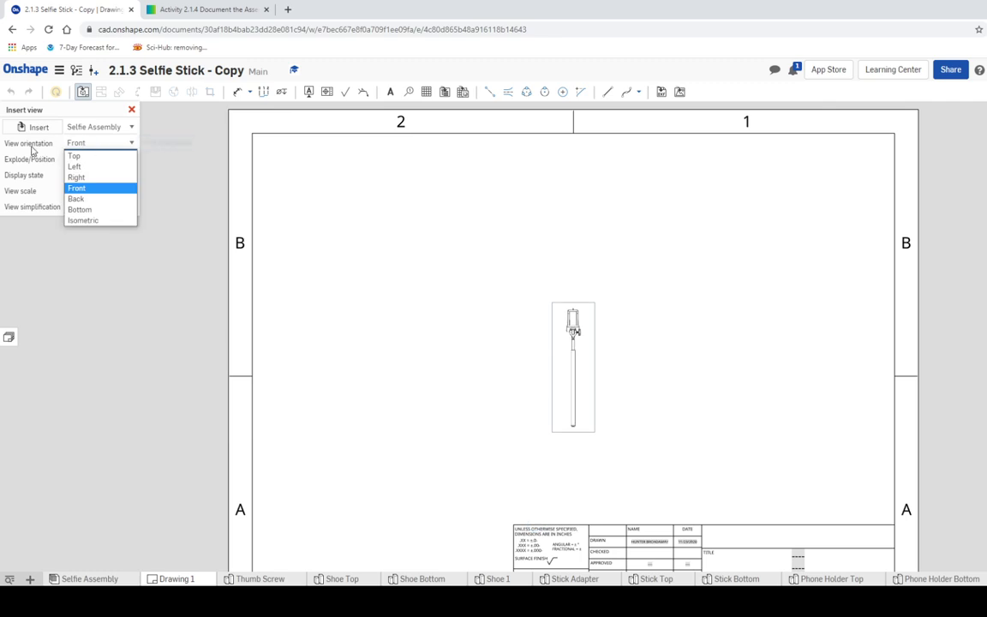
pyautogui.click(90, 220)
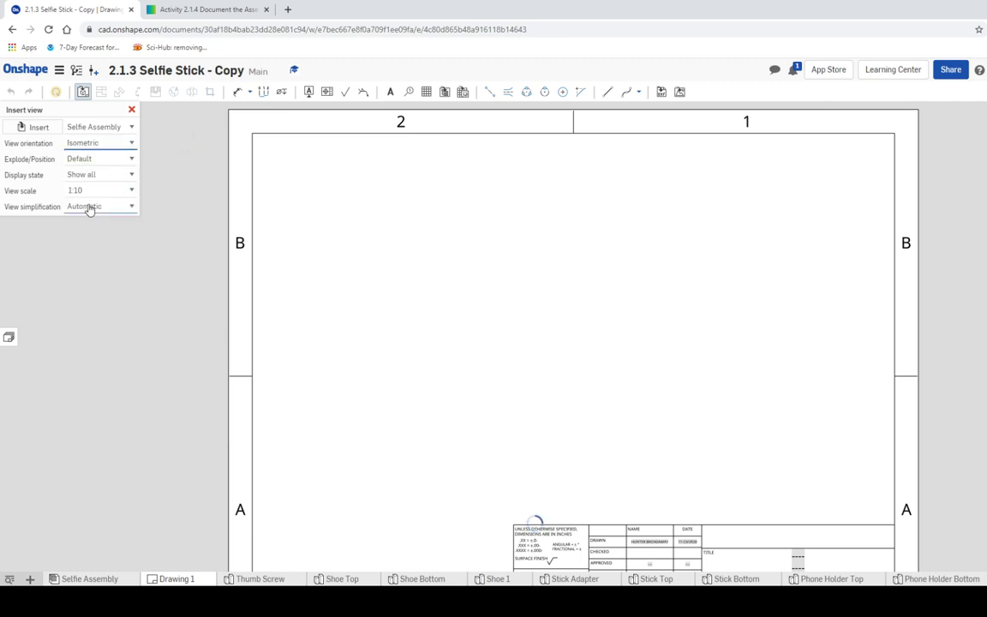
pyautogui.click(95, 162)
pyautogui.click(89, 182)
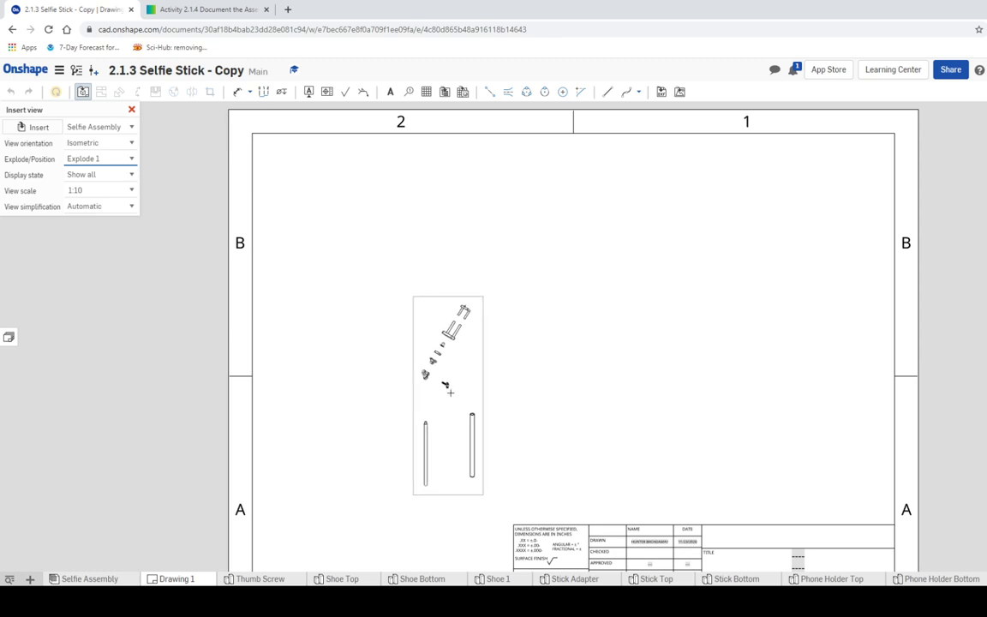
pyautogui.click(450, 393)
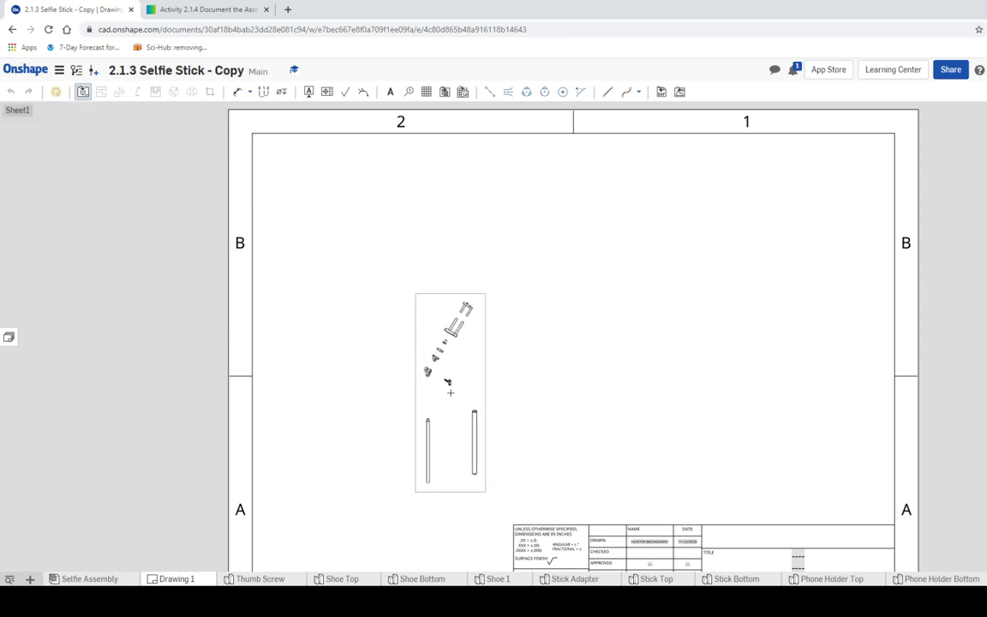
# - Change the isometric view's scale from 1:10 to 1:5 in its View properties
pyautogui.doubleClick(473, 348)
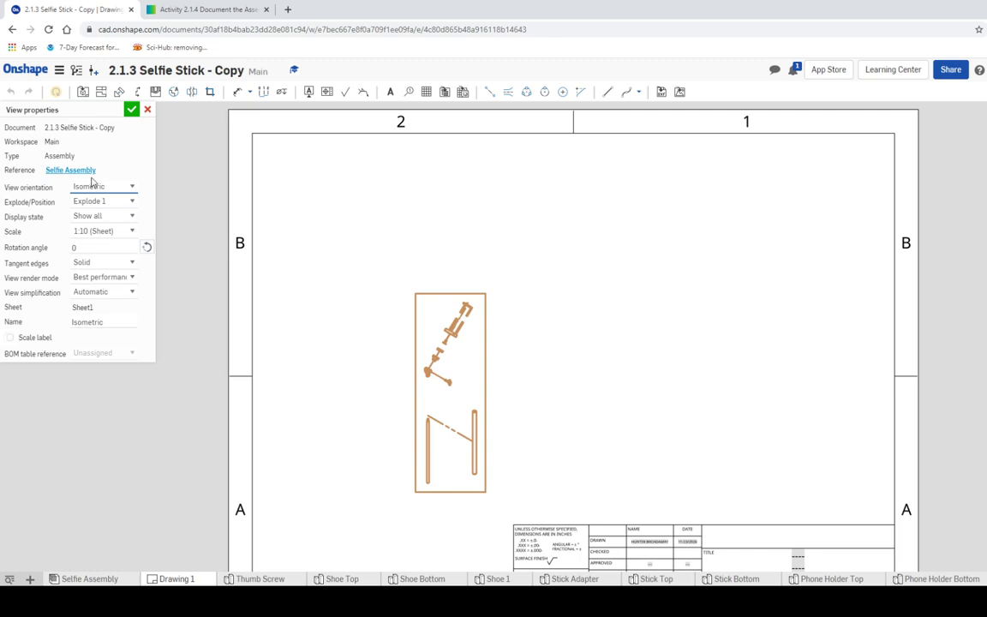
pyautogui.click(132, 232)
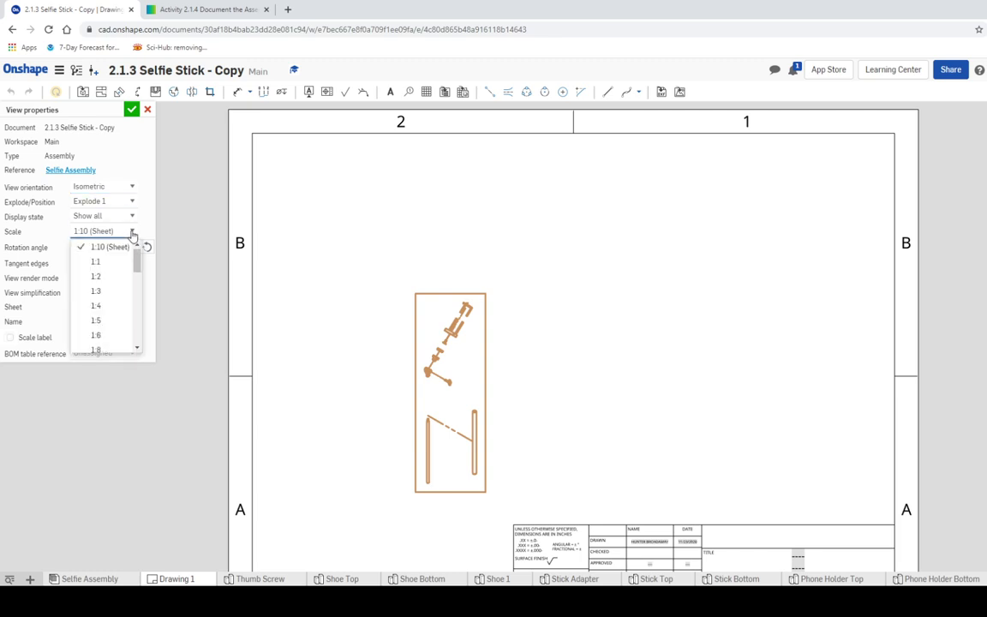
pyautogui.scroll(-2, 84, 294)
pyautogui.scroll(2, 106, 307)
pyautogui.click(104, 308)
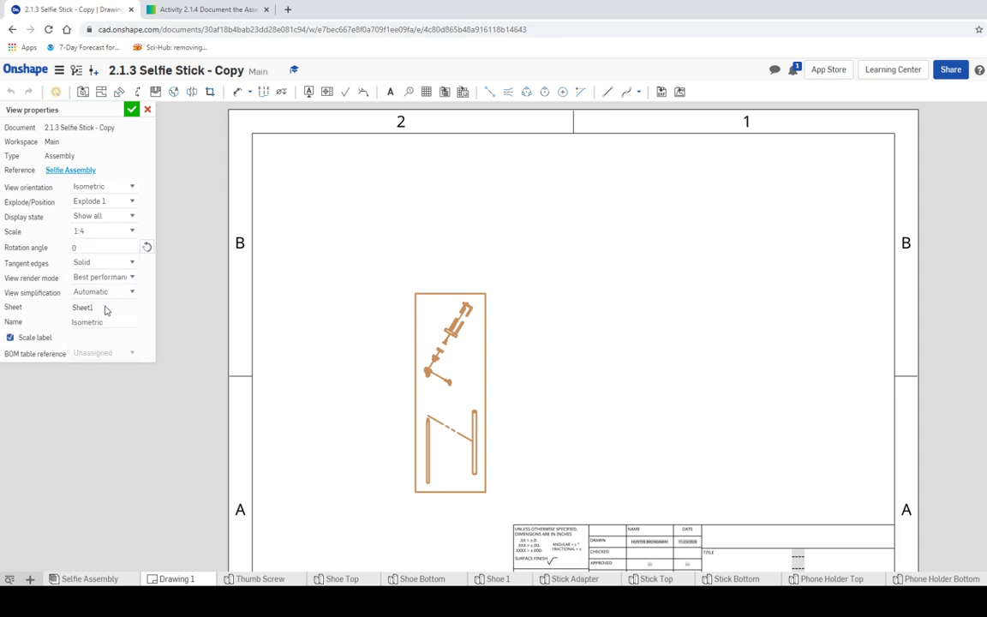
pyautogui.scroll(-2, 591, 318)
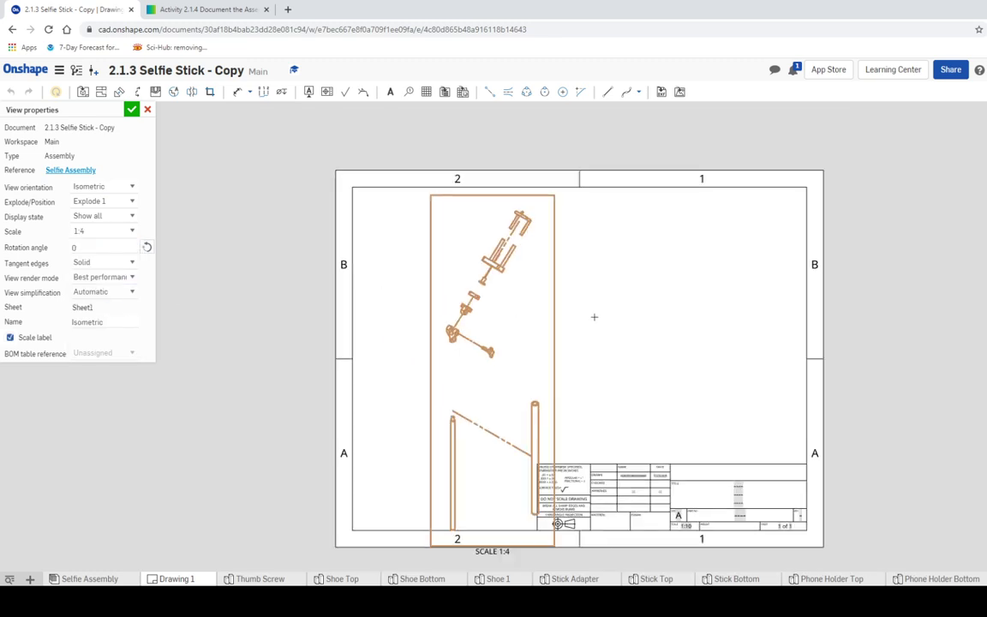
pyautogui.scroll(2, 601, 322)
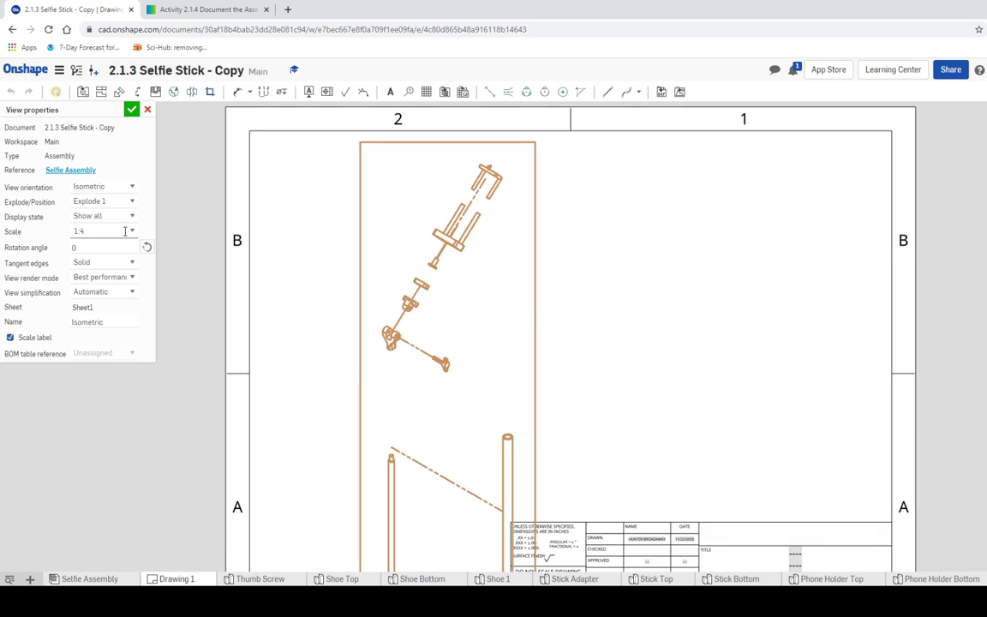
pyautogui.click(134, 232)
pyautogui.click(104, 240)
pyautogui.scroll(-1, 630, 332)
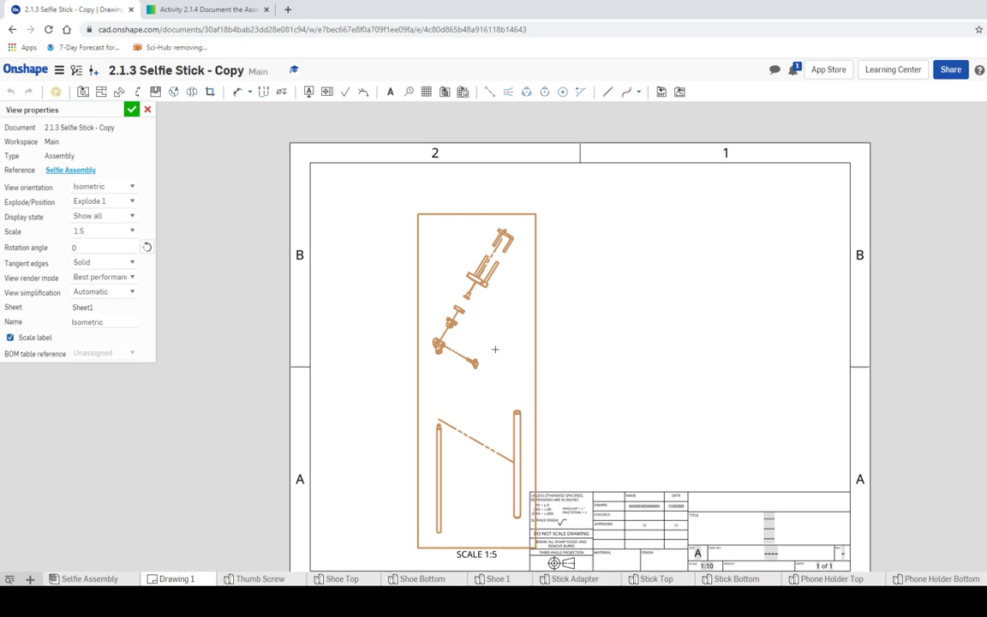
# - Apply the 1:5 scale and nudge the view up and left, clear of the title block
pyautogui.click(131, 109)
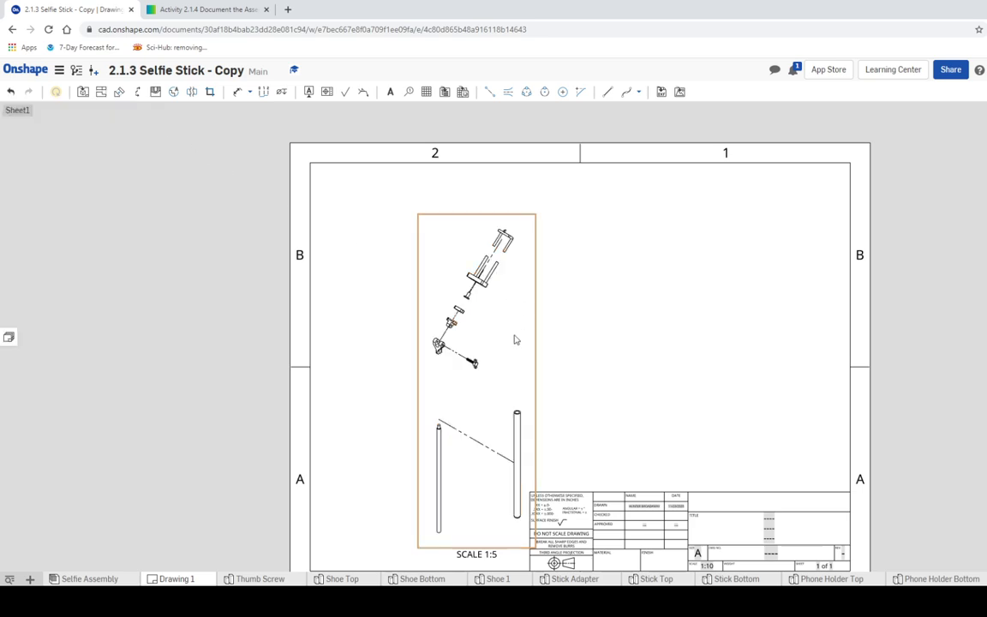
pyautogui.moveTo(496, 348); pyautogui.dragTo(465, 332)
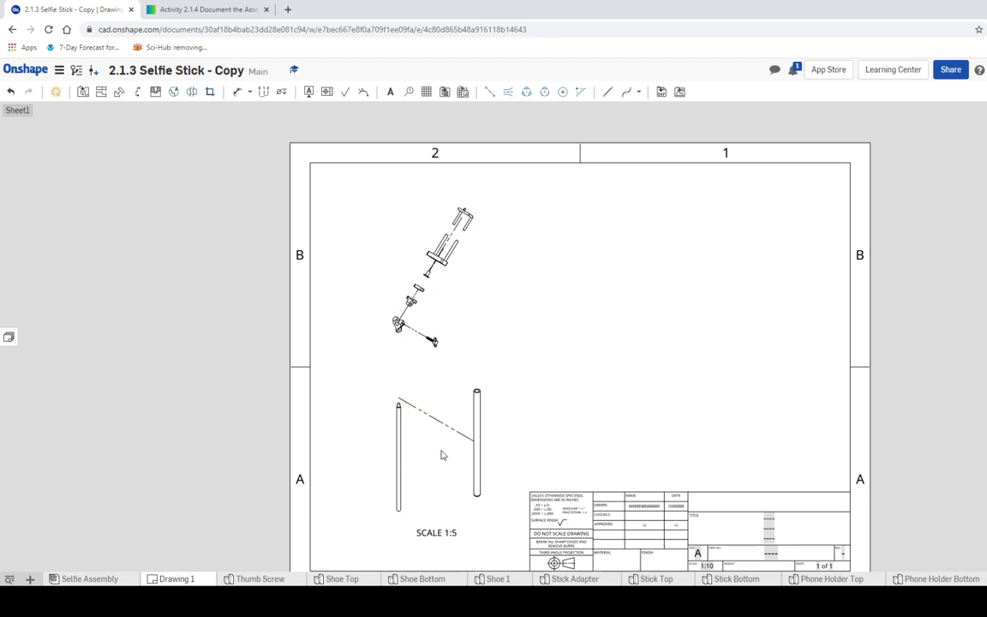